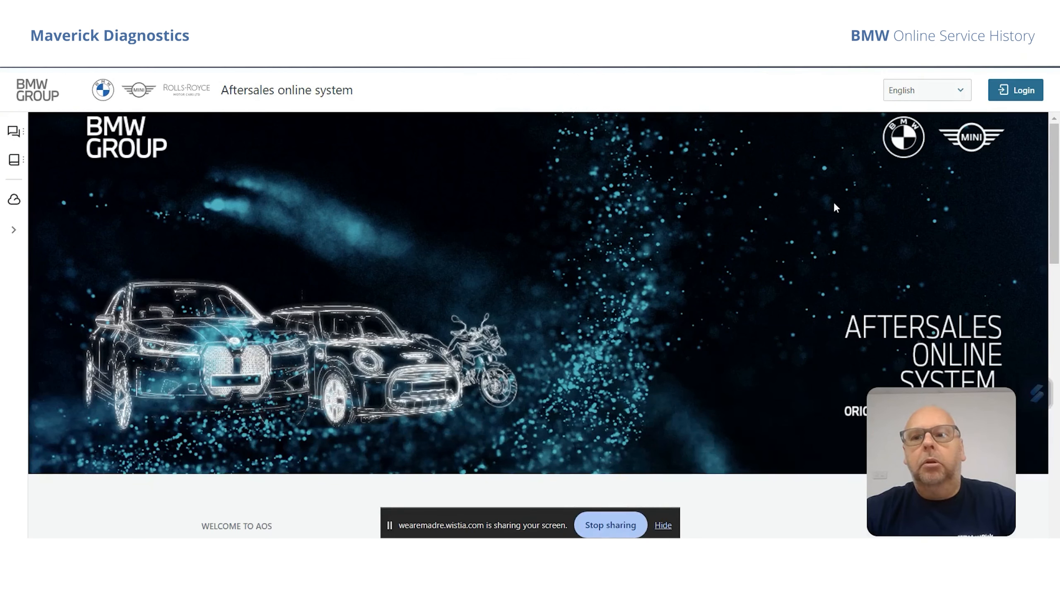
Log in to the BMW Group Aftersales online system with the saved account credentials.
left_click(1016, 94)
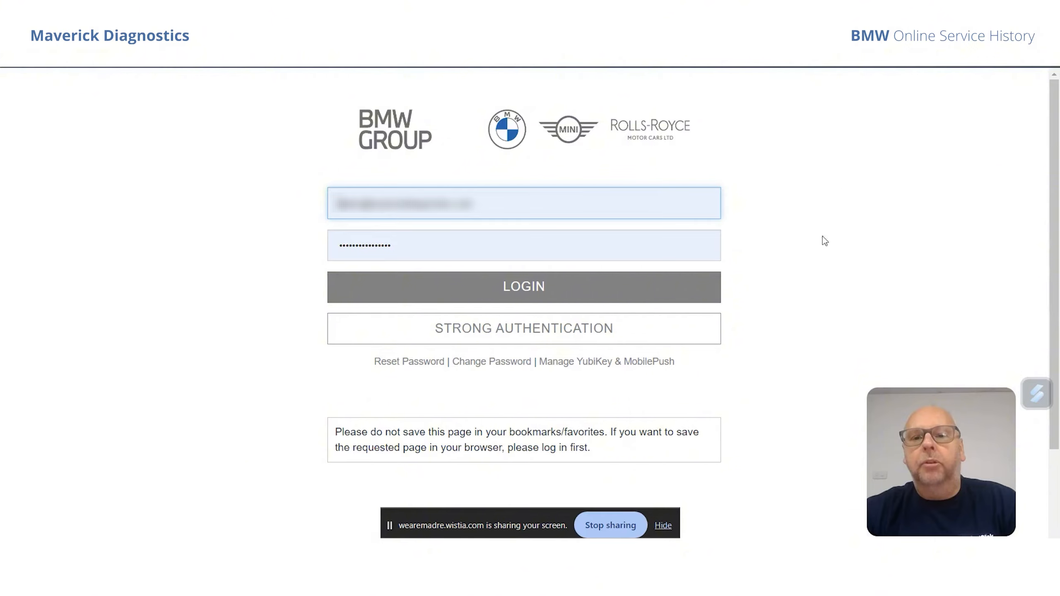
left_click(526, 294)
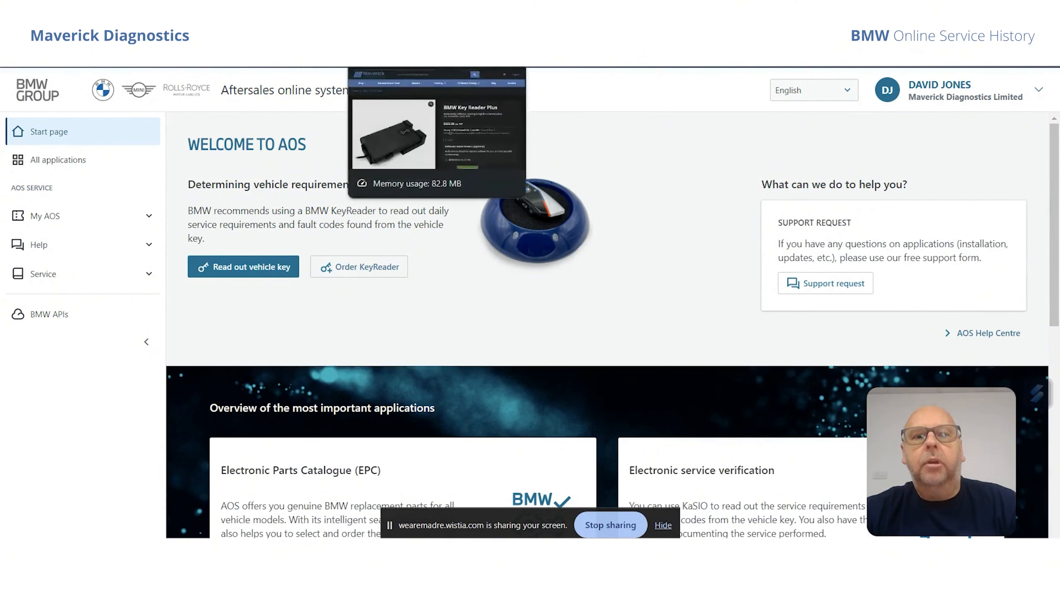
View the BMW Desktop Key Reader product page and return to the Aftersales online system start page.
left_click(267, 33)
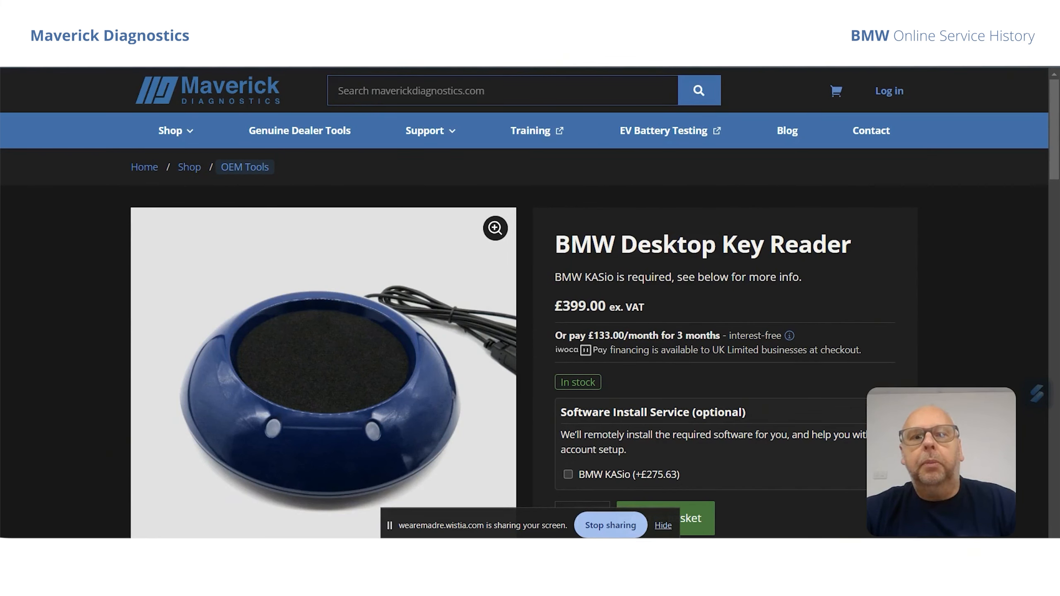
key("ctrl+shift+Tab")
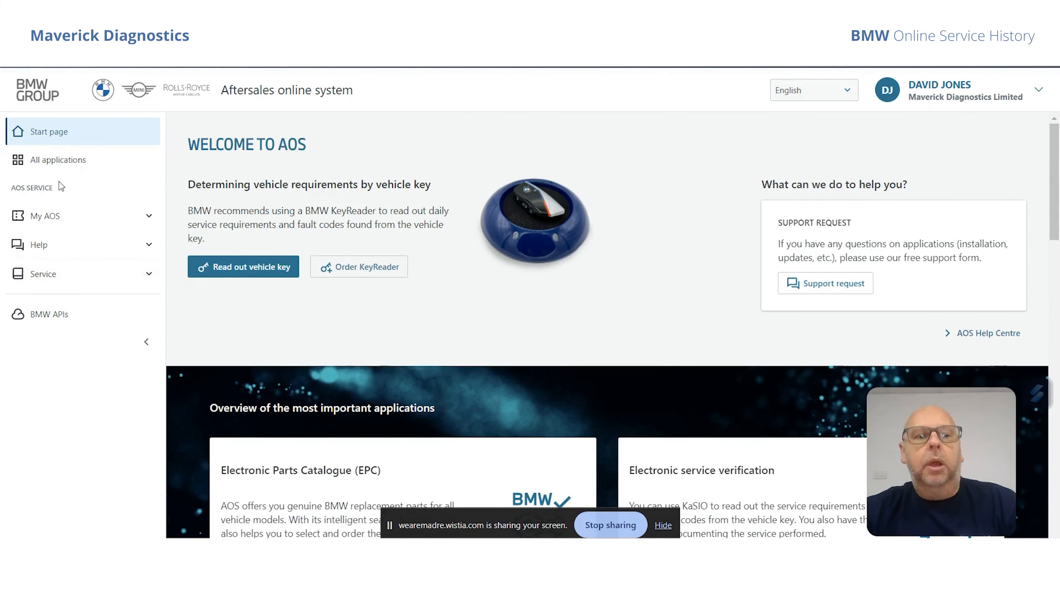
Start BMW KaSIO from all applications and continue past its usage information to vehicle identification.
left_click(57, 162)
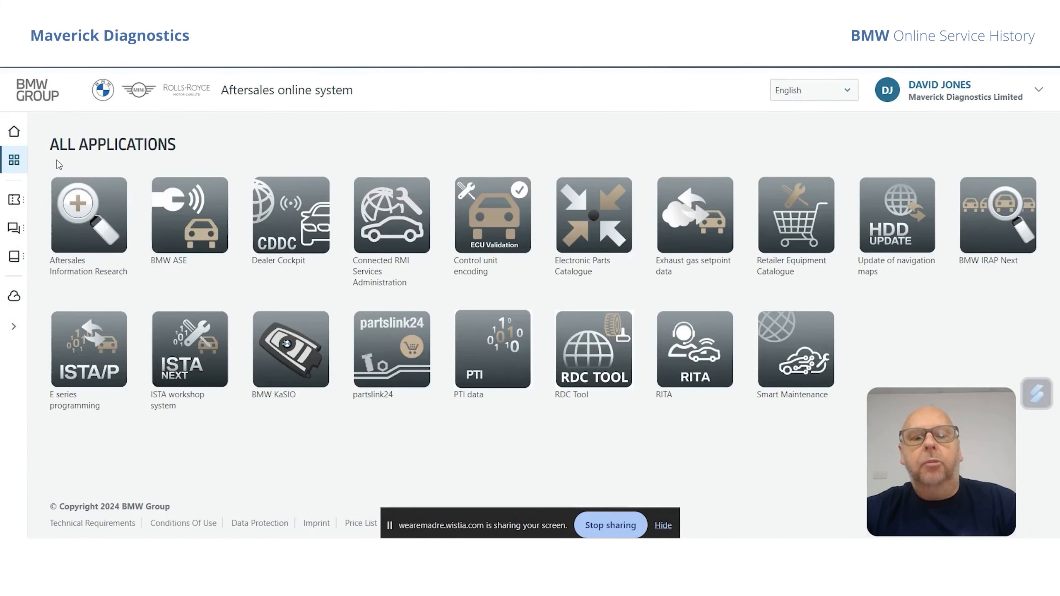
left_click(291, 362)
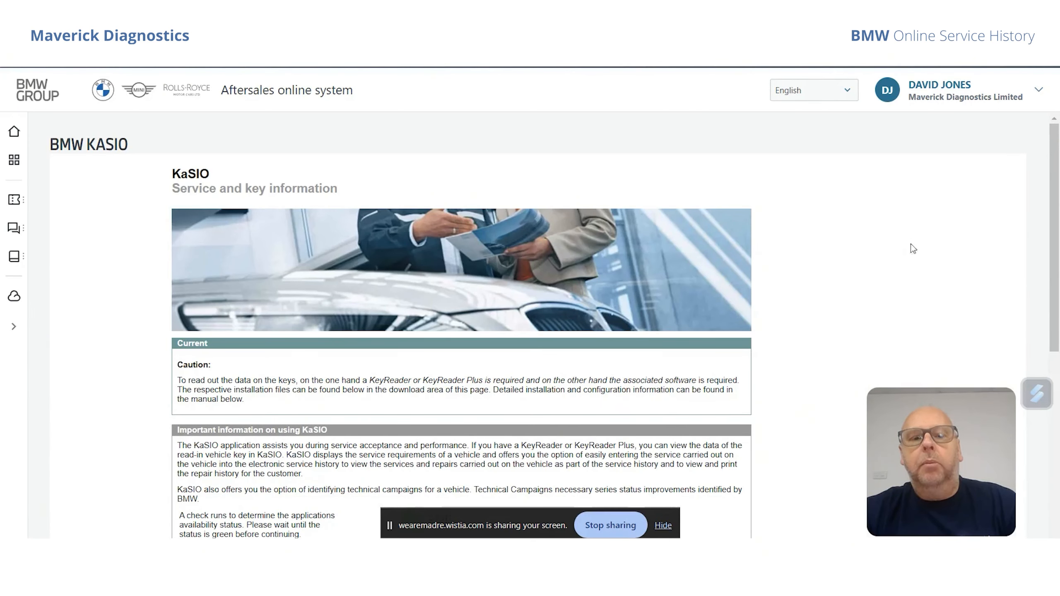
left_click_drag(1056, 267, 1056, 367)
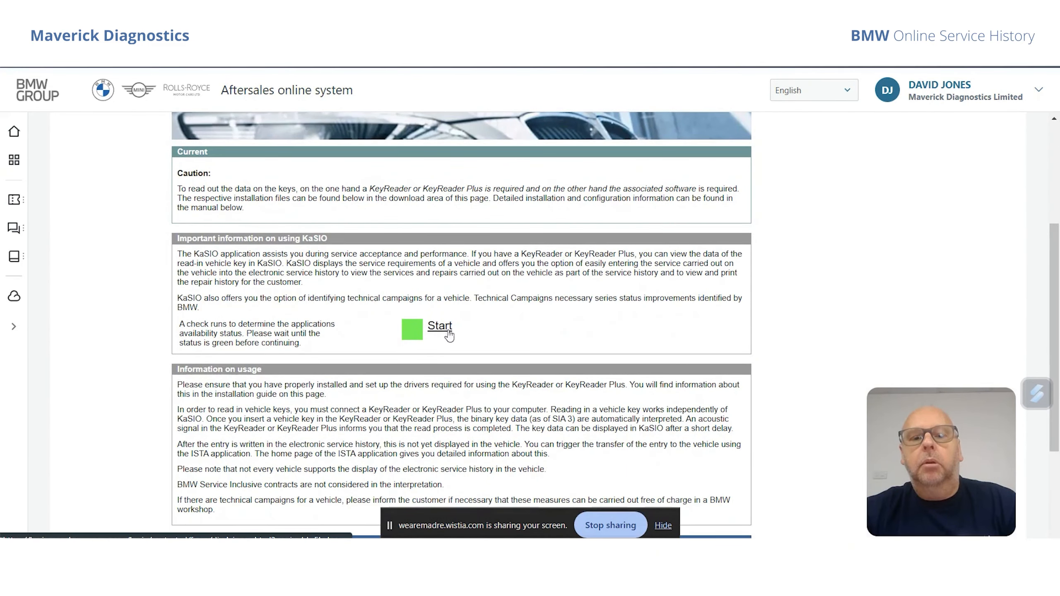
left_click(434, 330)
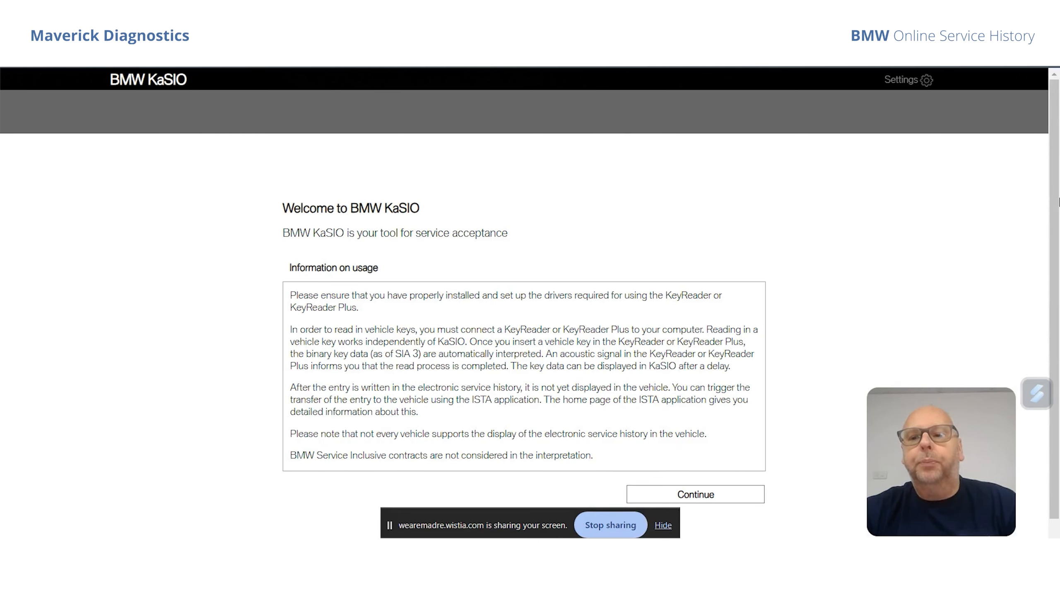
scroll(1056, 242, "down", 1)
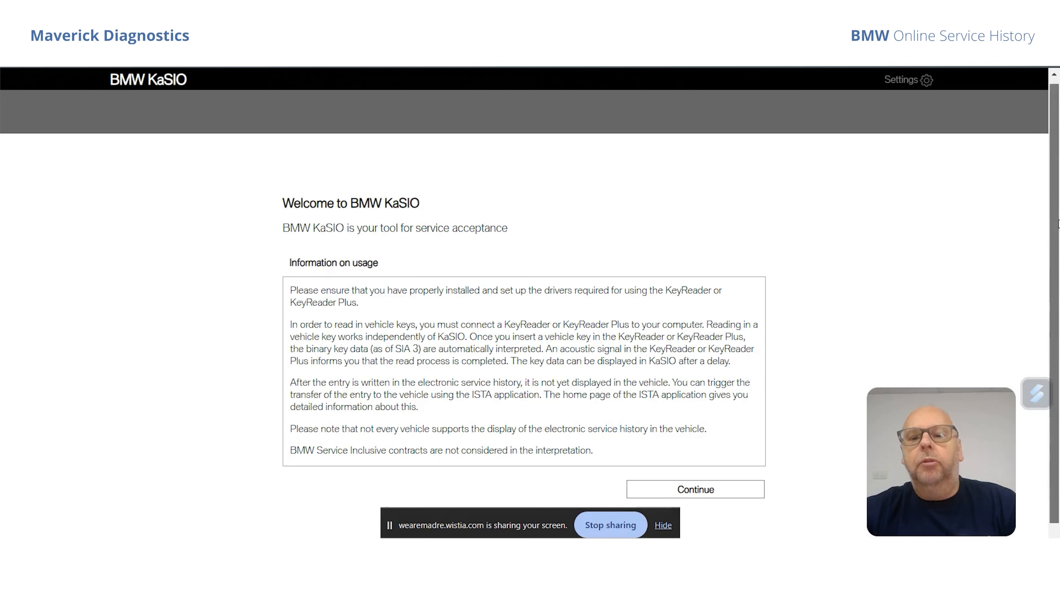
left_click(690, 480)
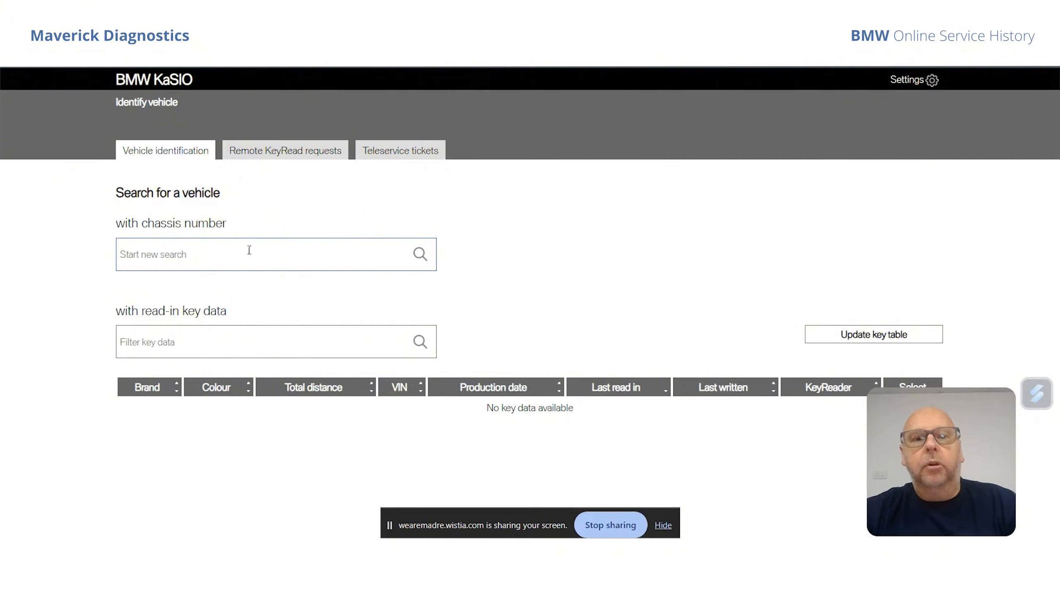
View the BMW Desktop Key Reader and BMW Key Reader Plus product pages, returning to KaSIO.
key("ctrl+Tab")
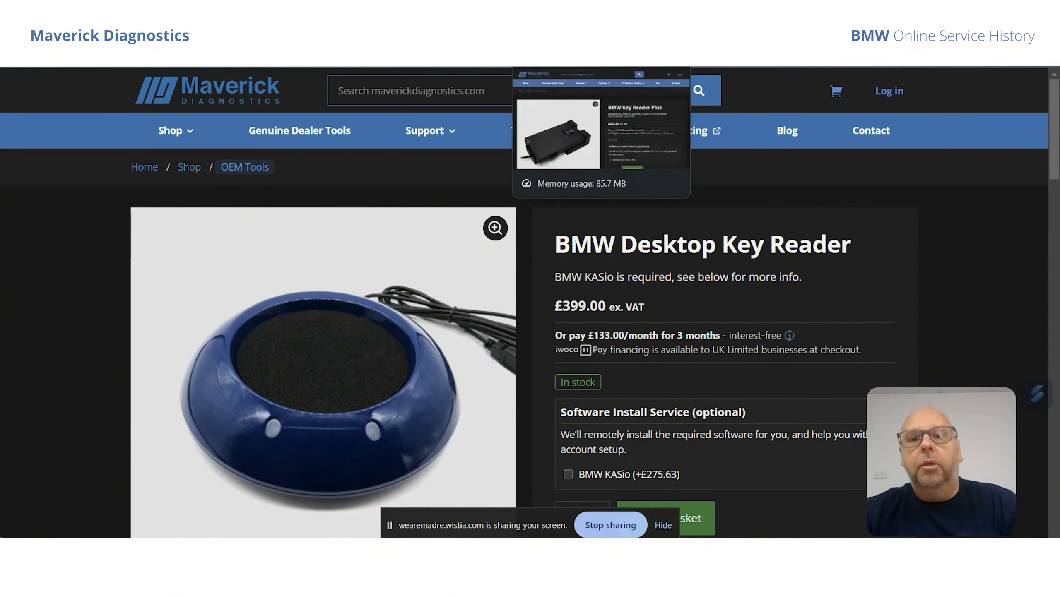
left_click(554, 16)
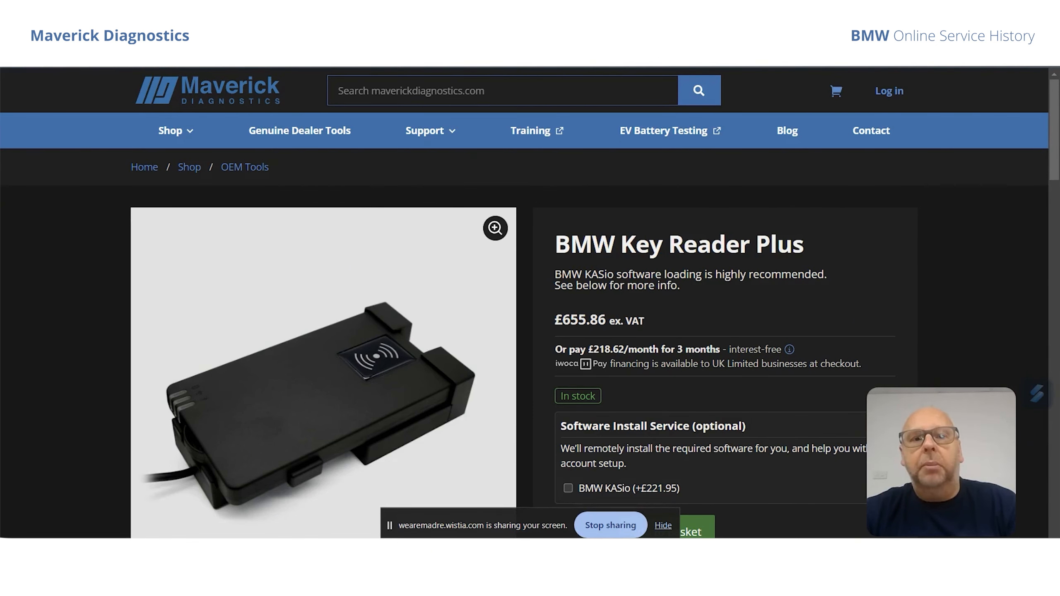
key("ctrl+Tab")
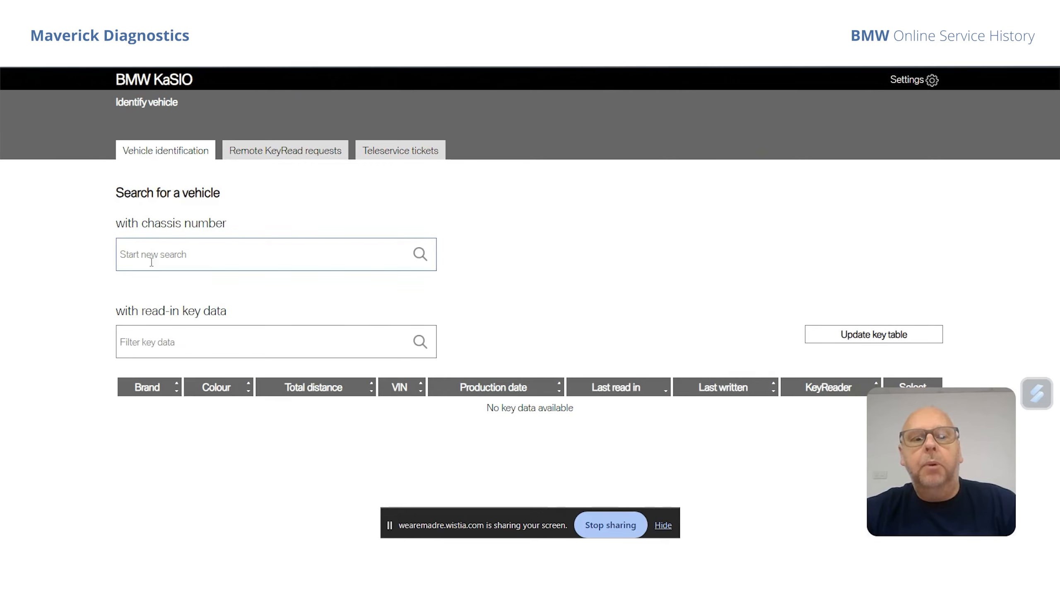
Search for the vehicle with its saved chassis number.
left_click(136, 253)
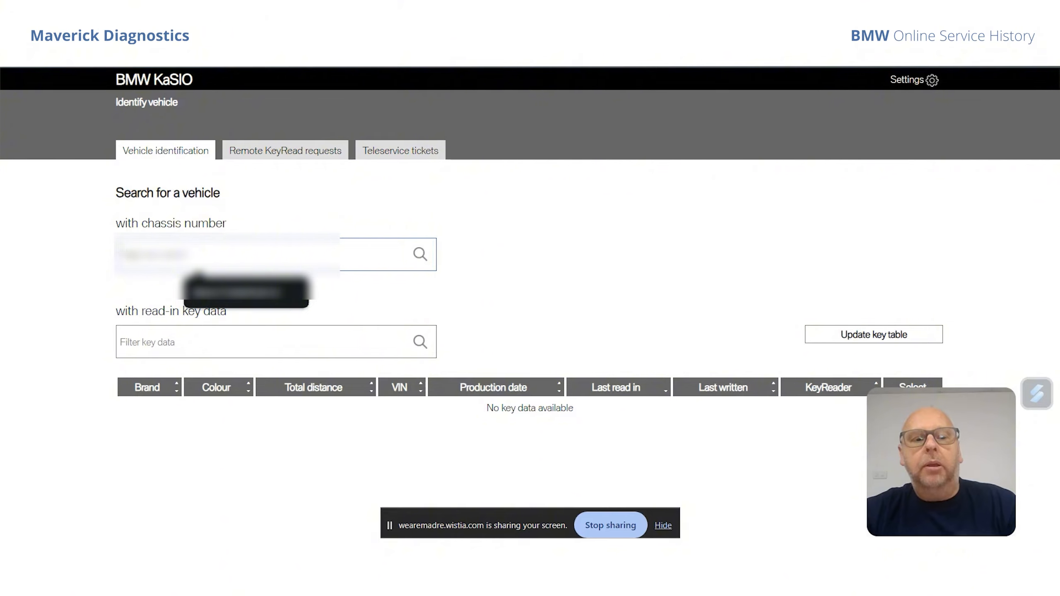
left_click(231, 300)
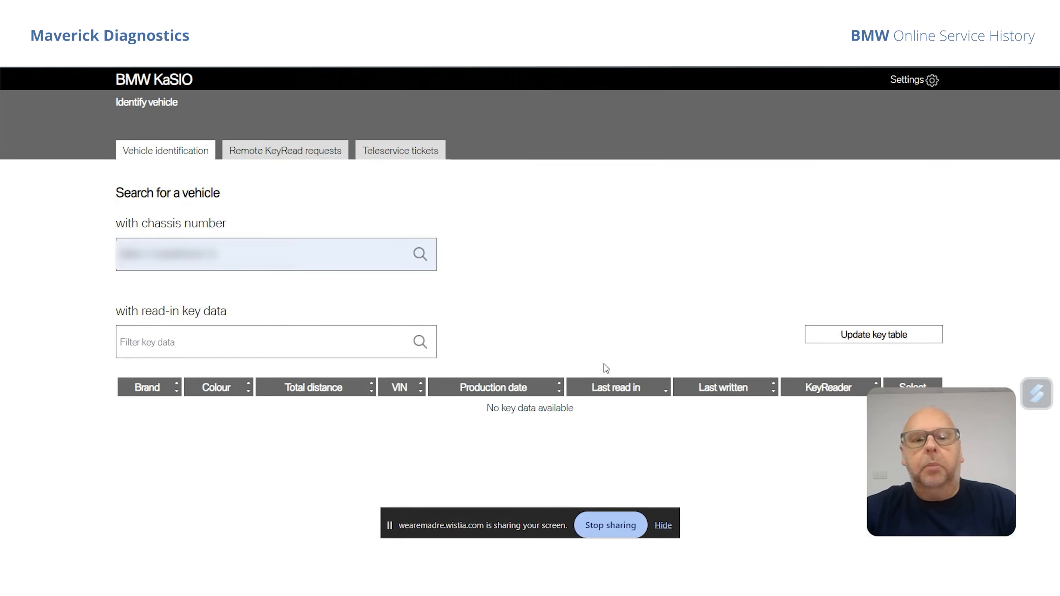
left_click(419, 254)
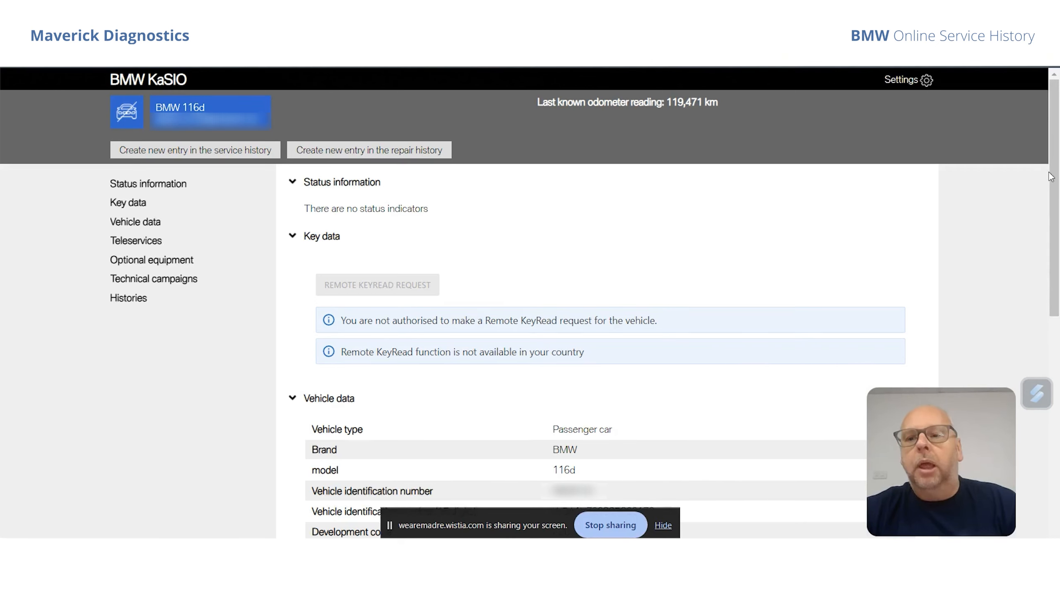
Review the BMW 116d's vehicle data, teleservices and optional equipment down to its histories.
left_click_drag(1057, 172, 1058, 281)
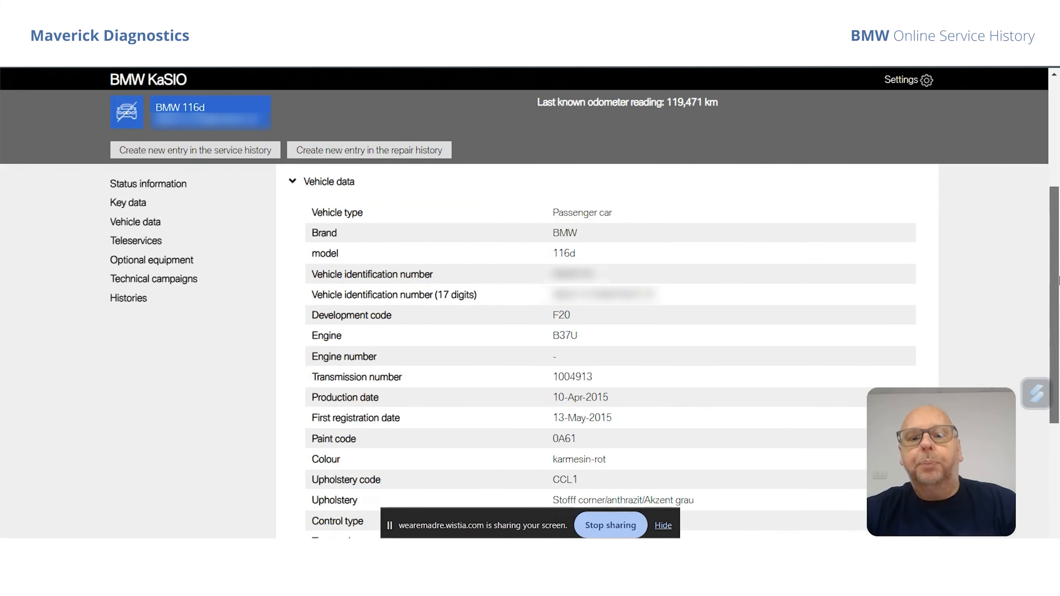
left_click_drag(1057, 280, 1058, 433)
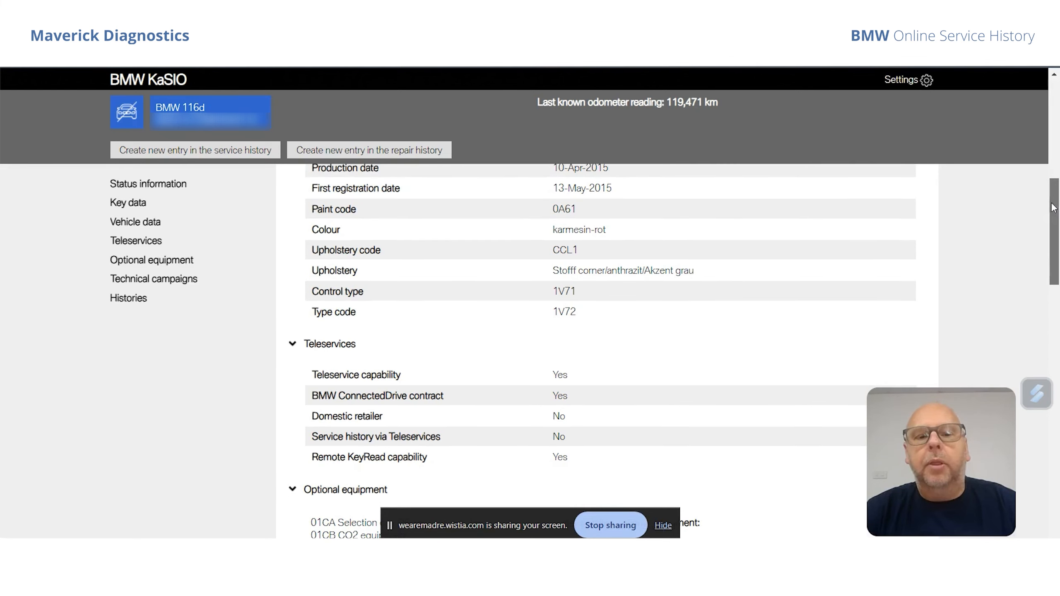
left_click_drag(1054, 206, 1051, 282)
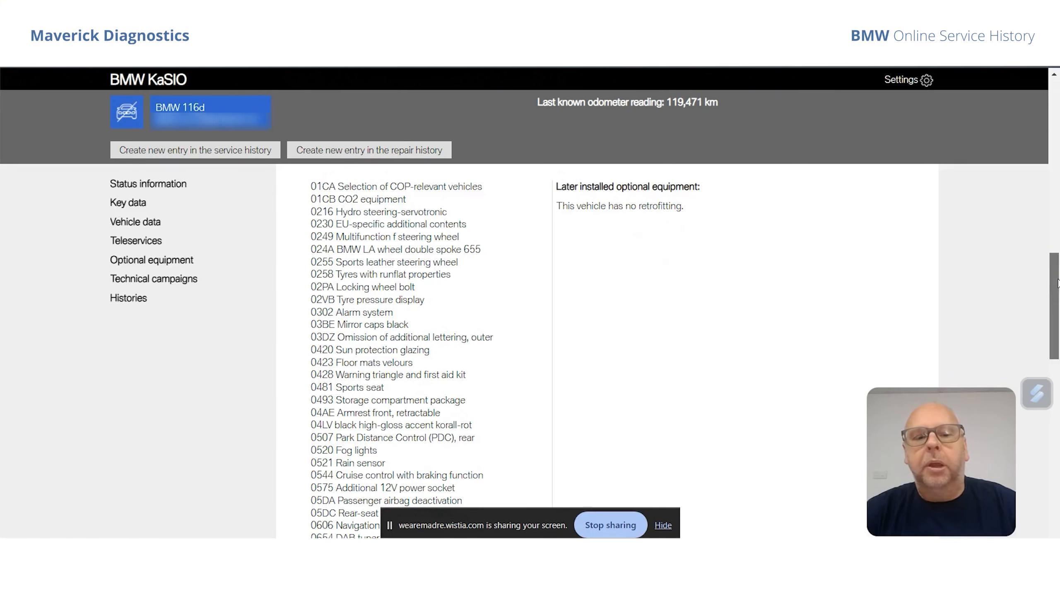
left_click_drag(1058, 284, 1057, 295)
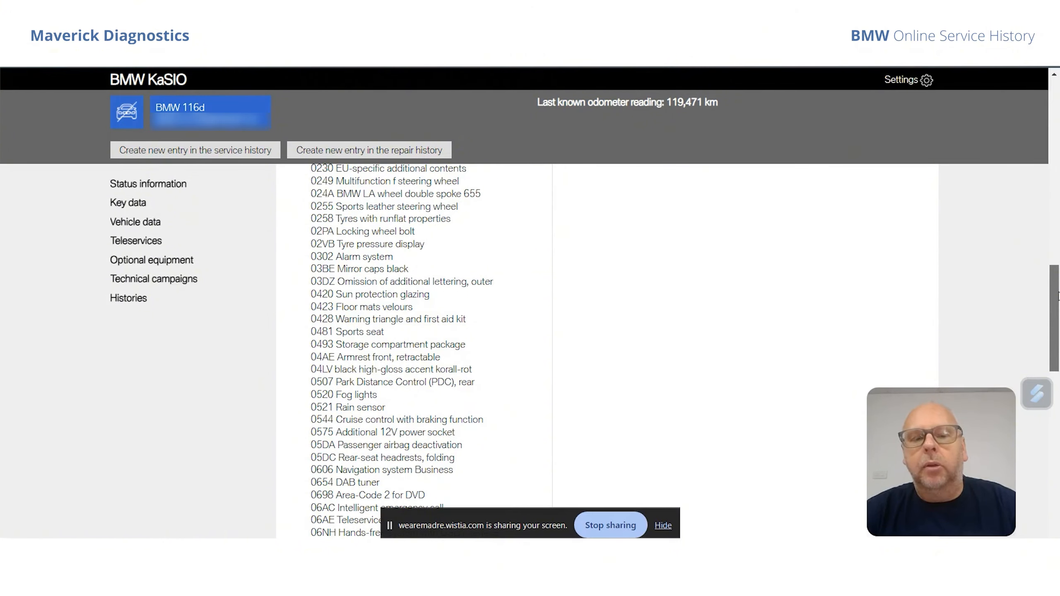
left_click_drag(1058, 295, 1058, 413)
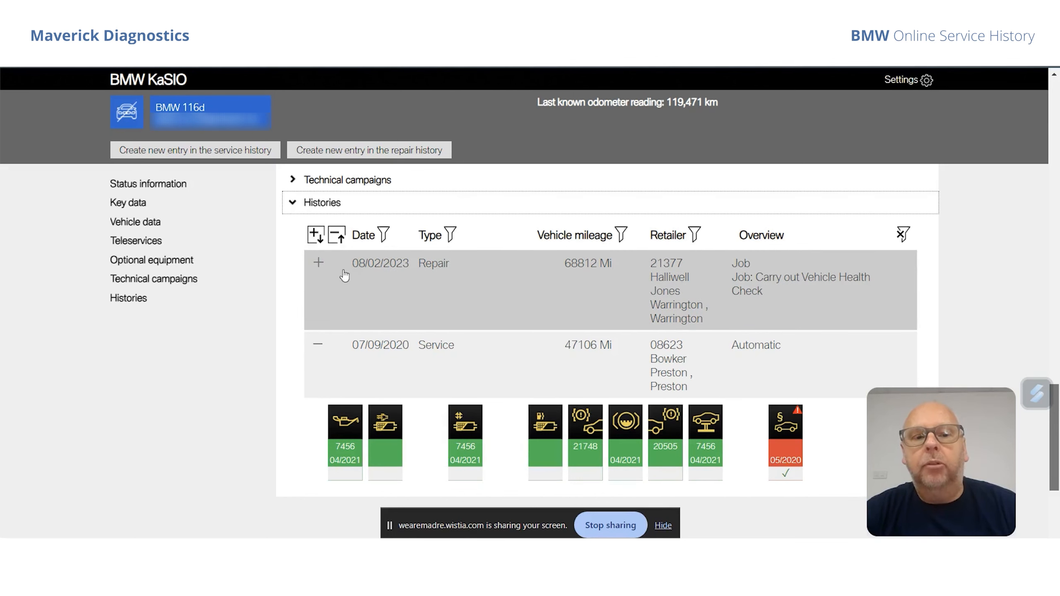
Examine the jobs in the 08/02/2023 repair entry and the service items of the 07/09/2020 service entry.
left_click(318, 266)
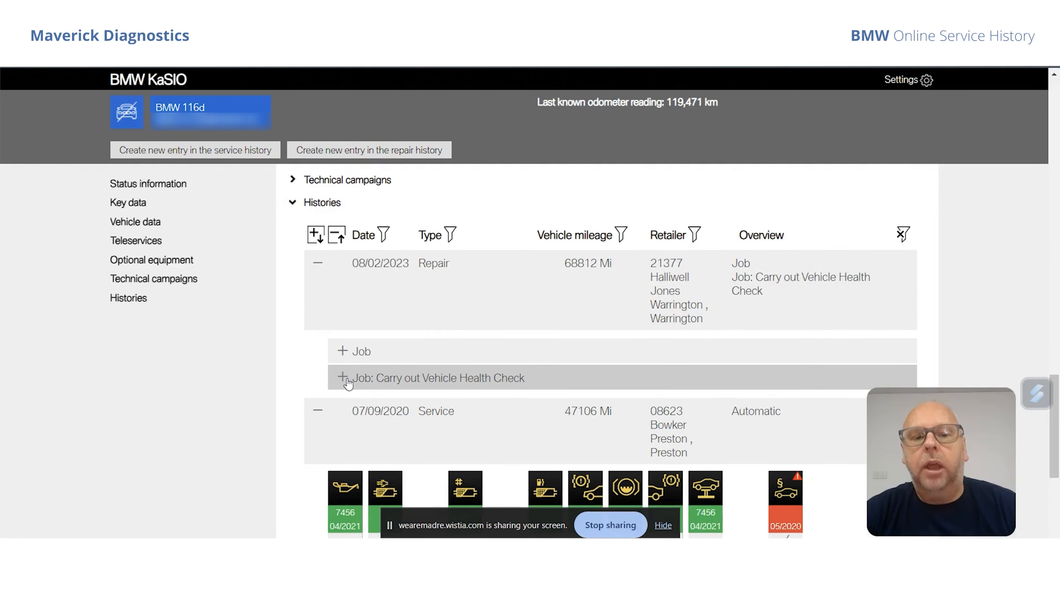
left_click(321, 260)
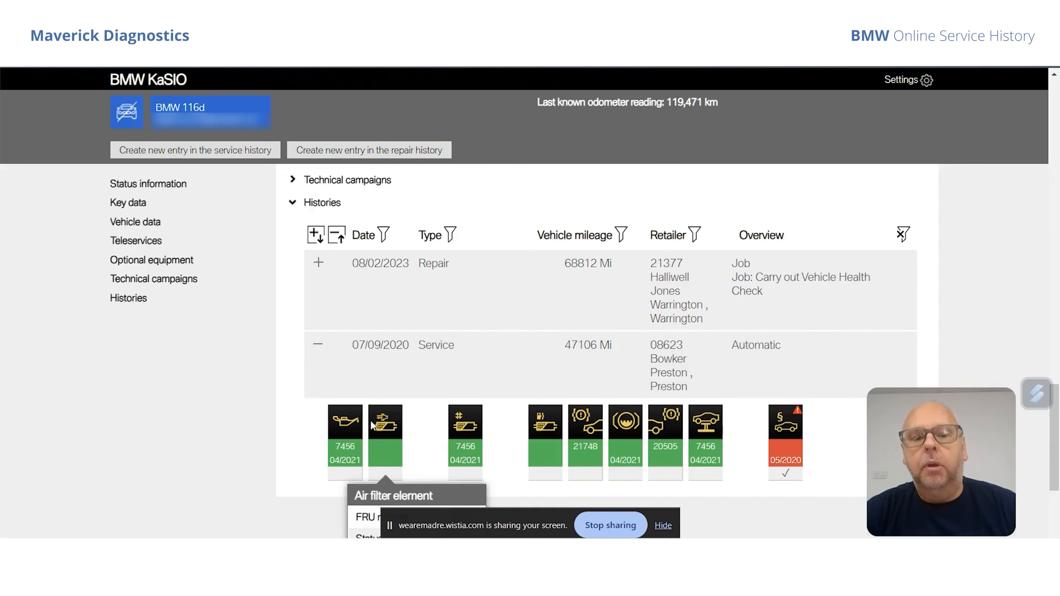
mouse_move(353, 451)
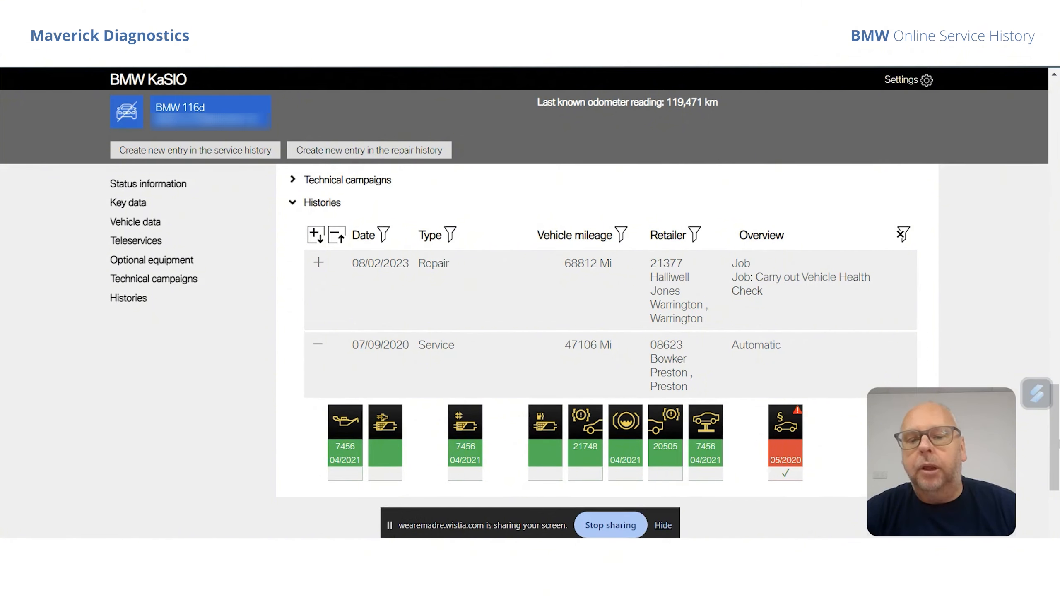
scroll(1057, 444, "down", 5)
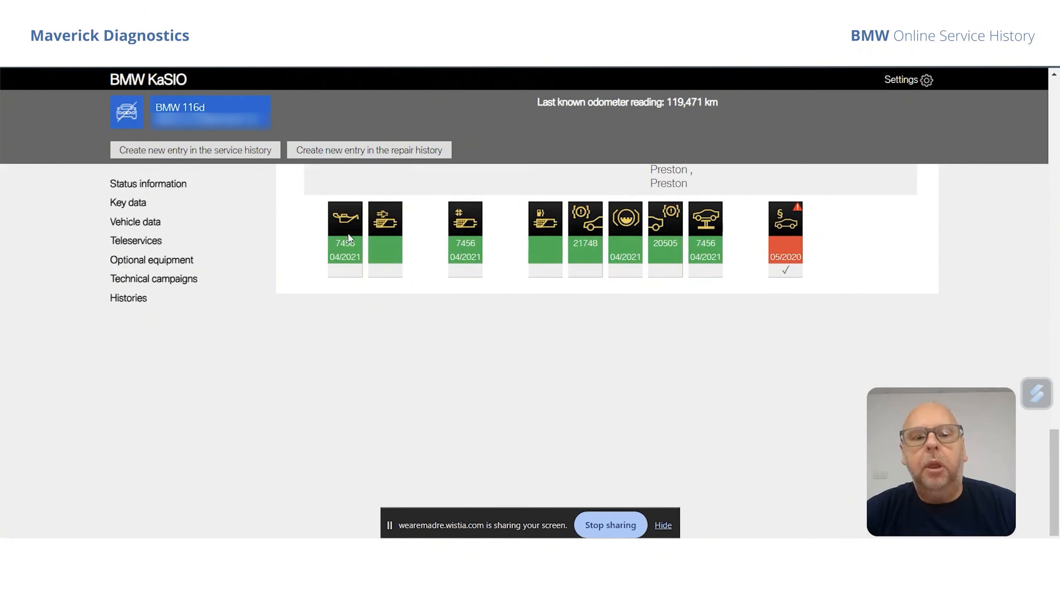
mouse_move(347, 248)
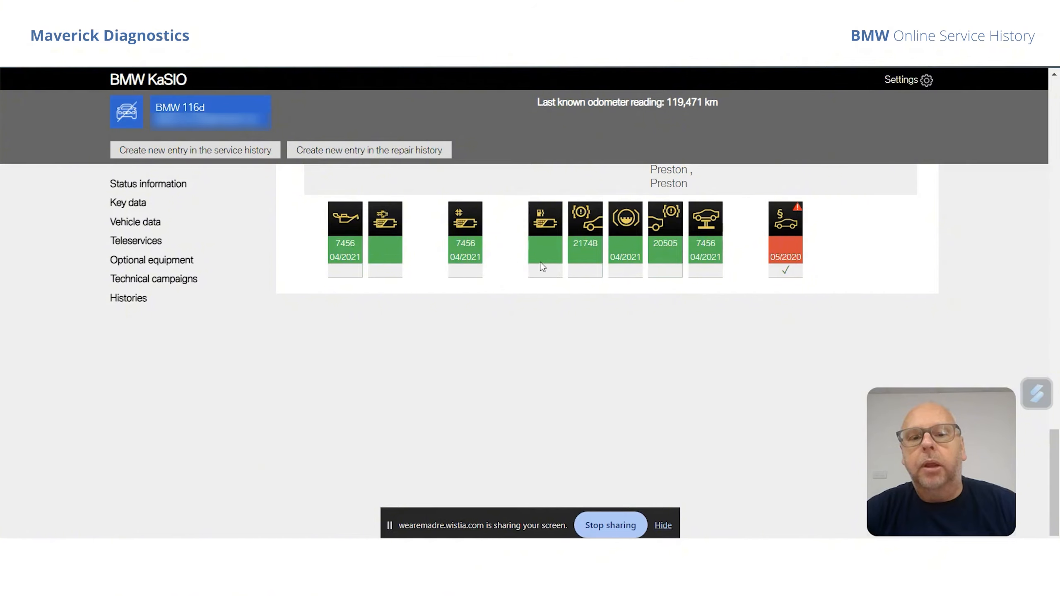
mouse_move(596, 238)
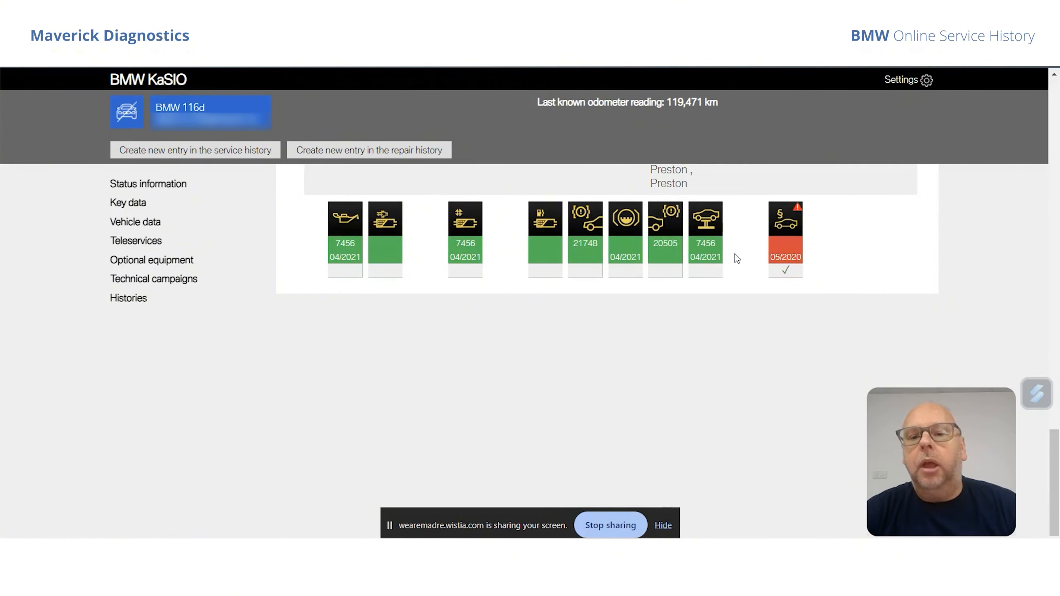
mouse_move(788, 247)
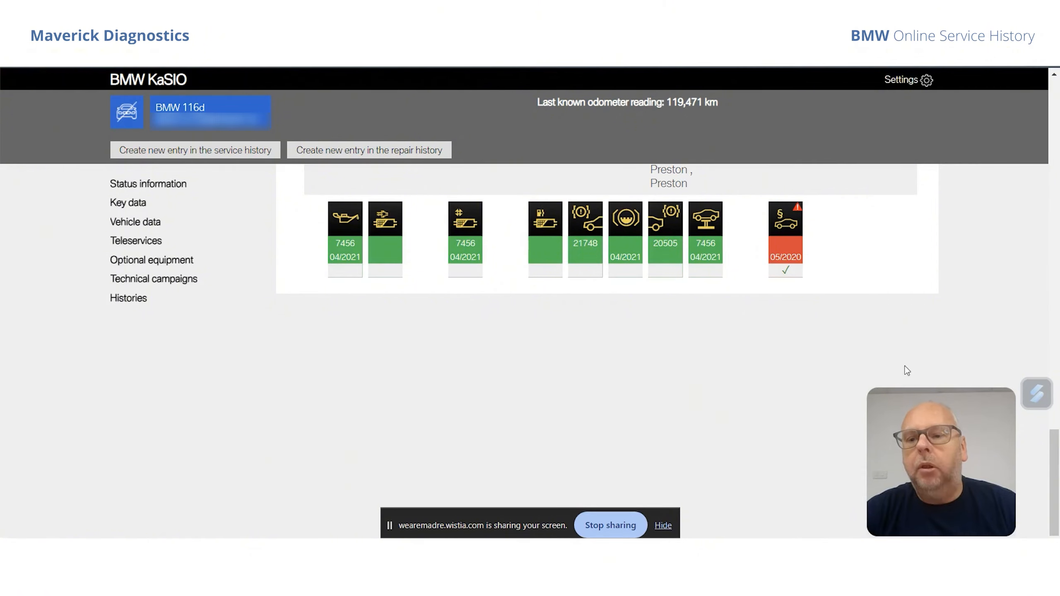
left_click_drag(1053, 456, 1056, 410)
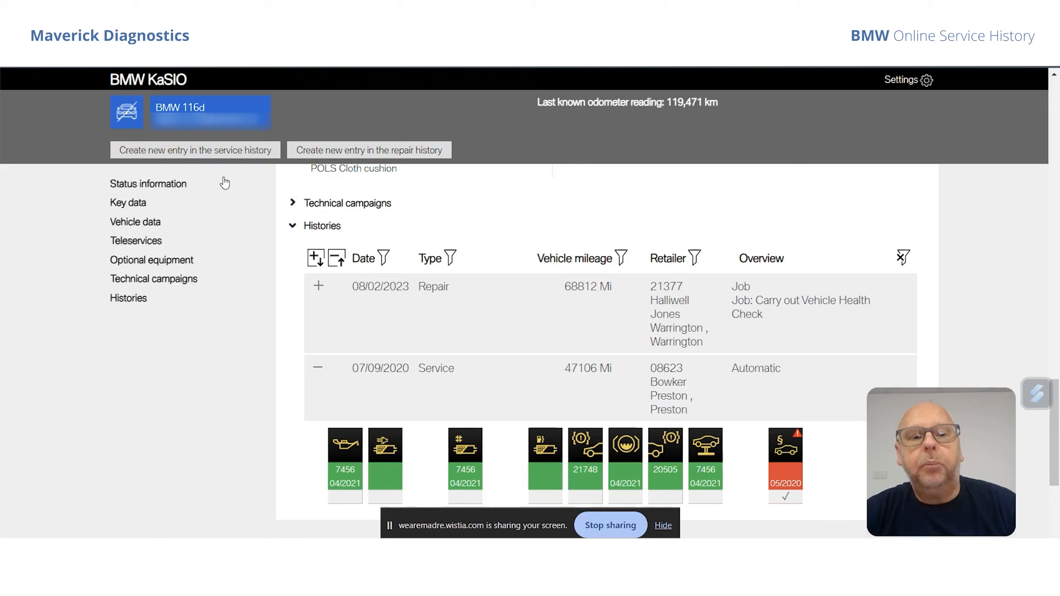
Start a new service history entry, consent to data storage, and accept the prefilled odometer reading and service date.
left_click(209, 151)
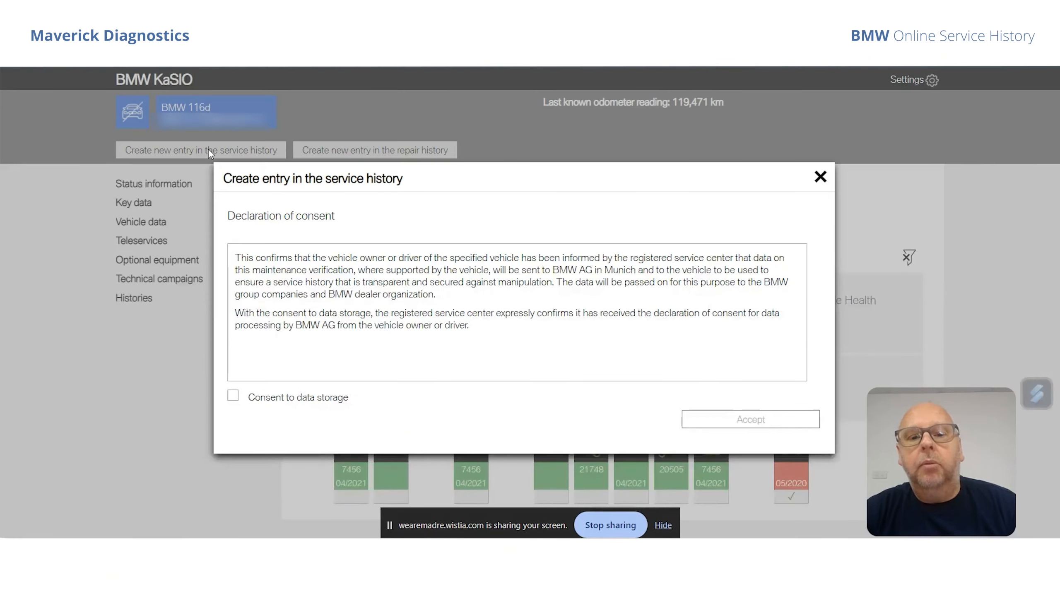
left_click(234, 397)
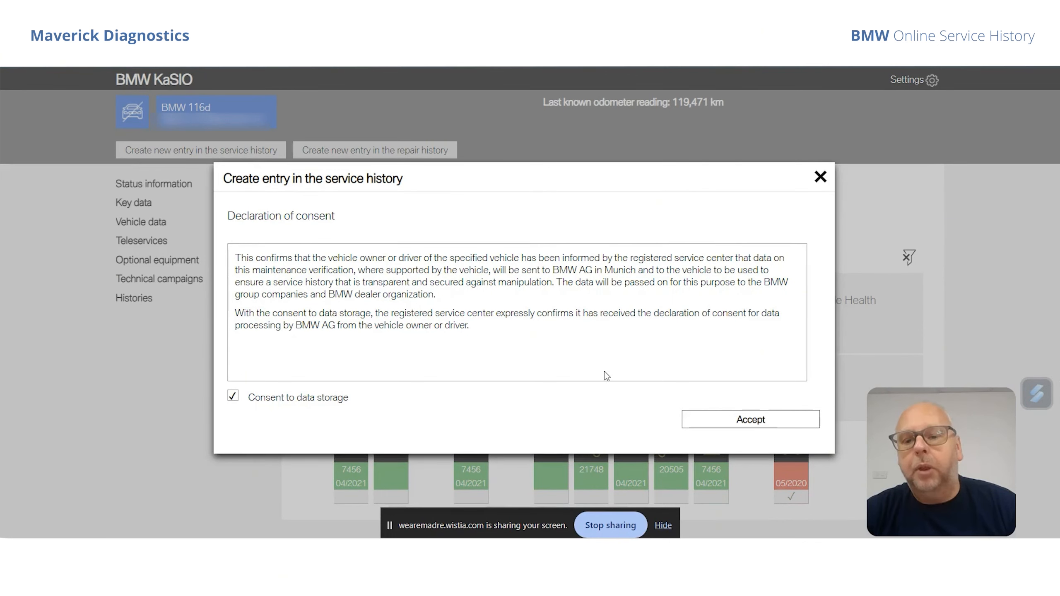
left_click(750, 420)
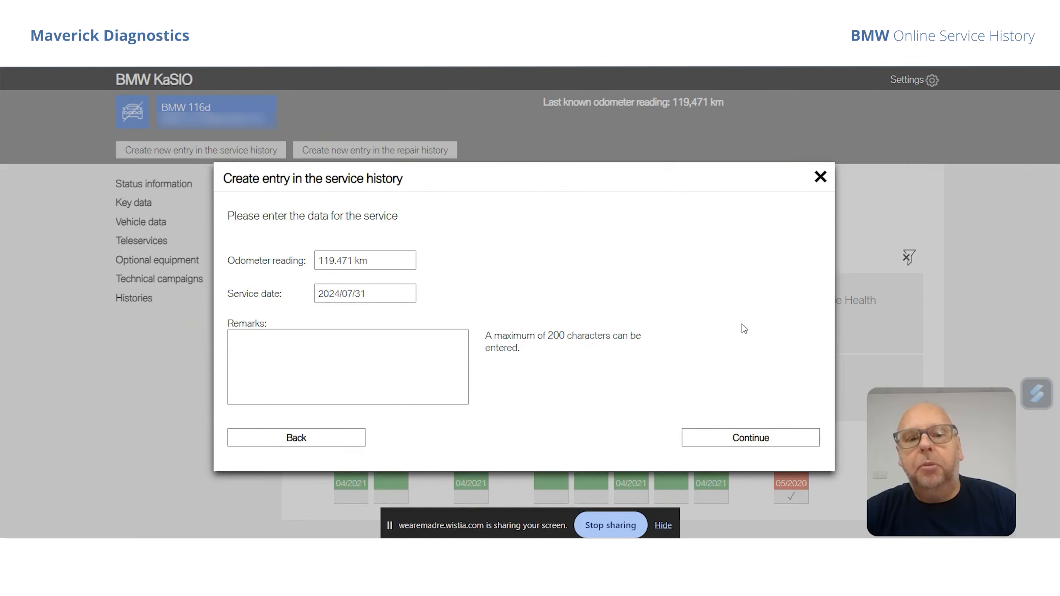
left_click(746, 442)
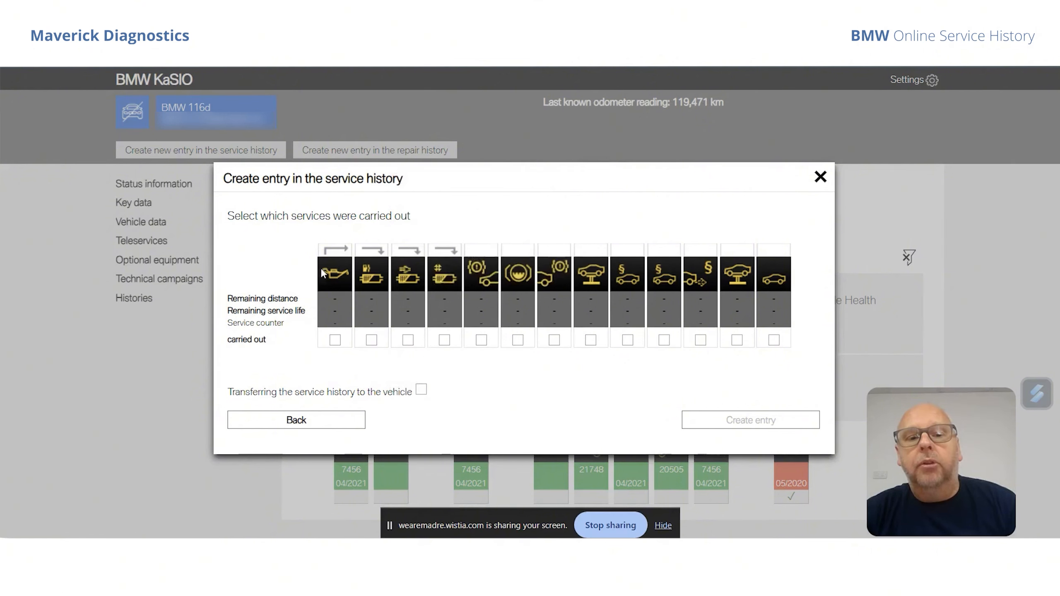
Examine the details of each service item offered for the new entry, from engine oil to the standard scope.
mouse_move(334, 280)
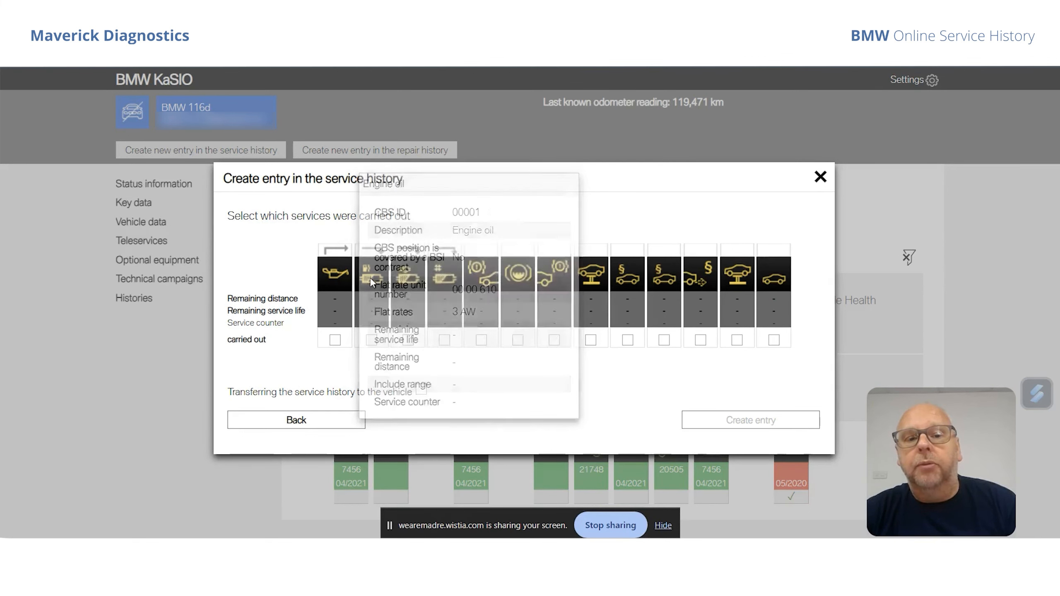
mouse_move(371, 278)
mouse_move(412, 283)
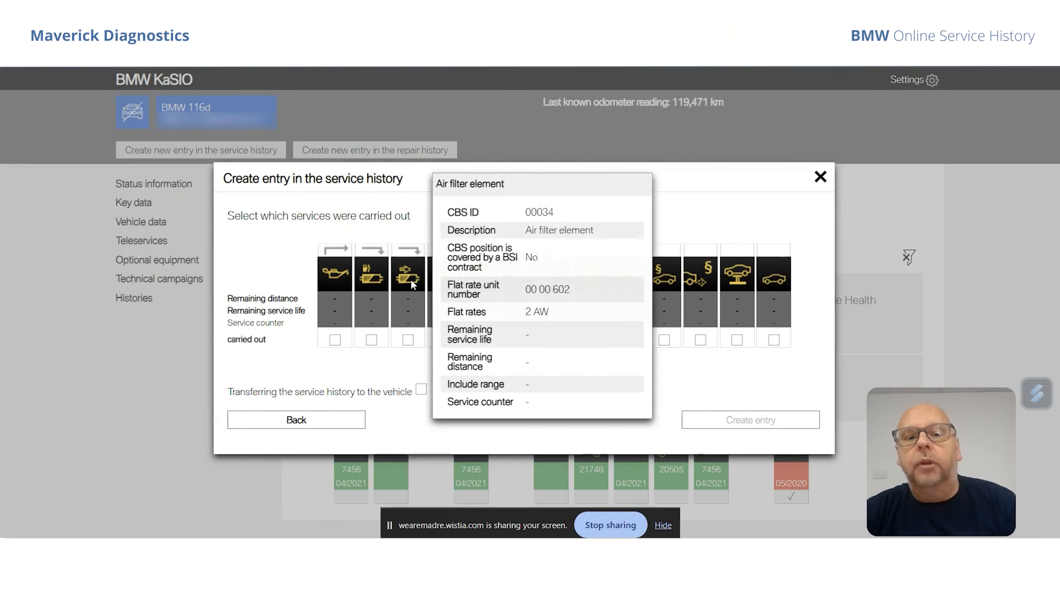
mouse_move(448, 283)
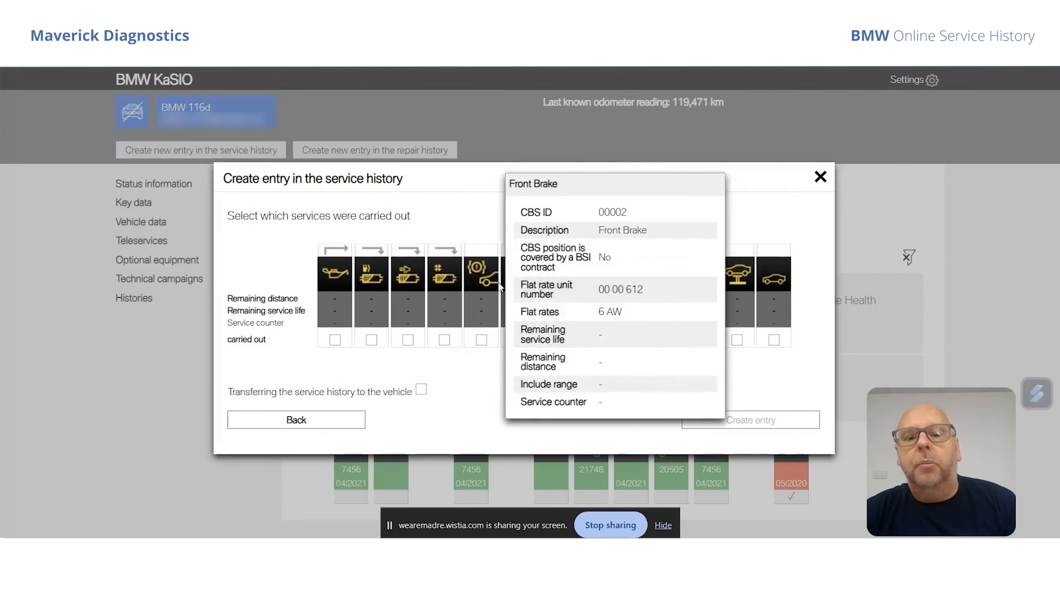
mouse_move(517, 284)
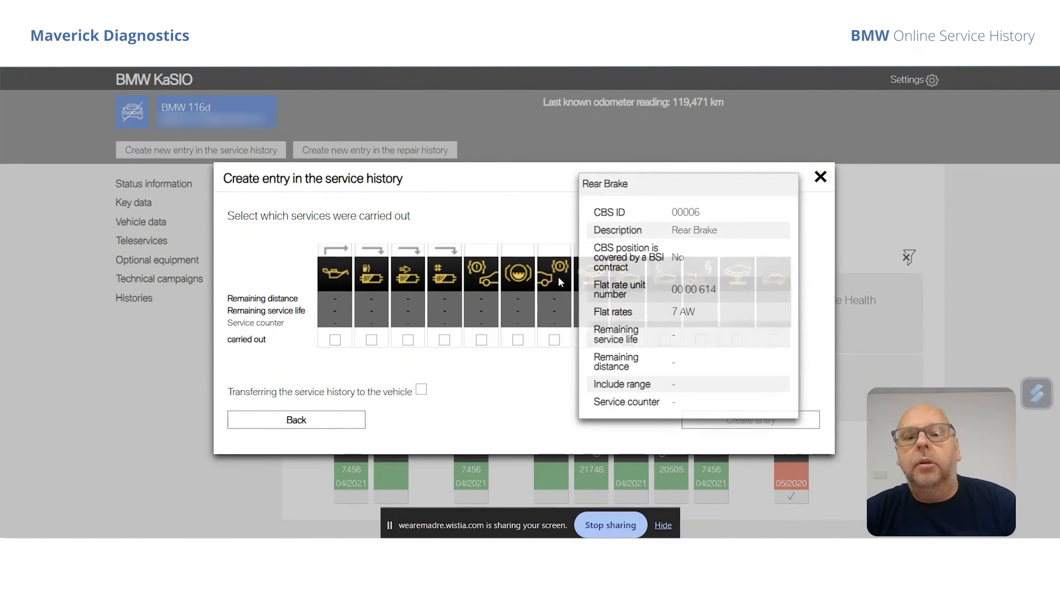
mouse_move(583, 281)
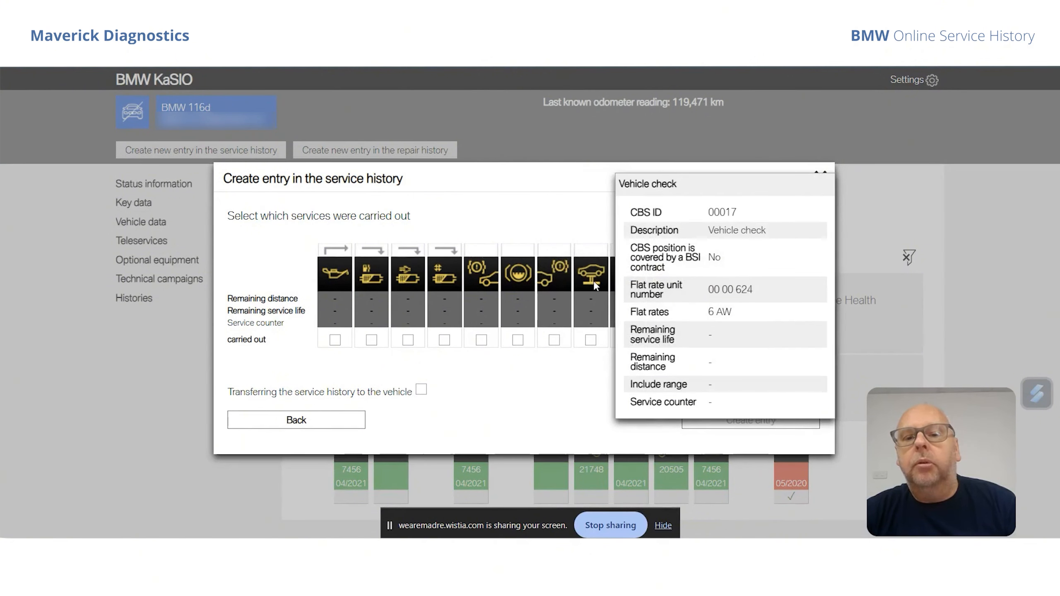
mouse_move(628, 280)
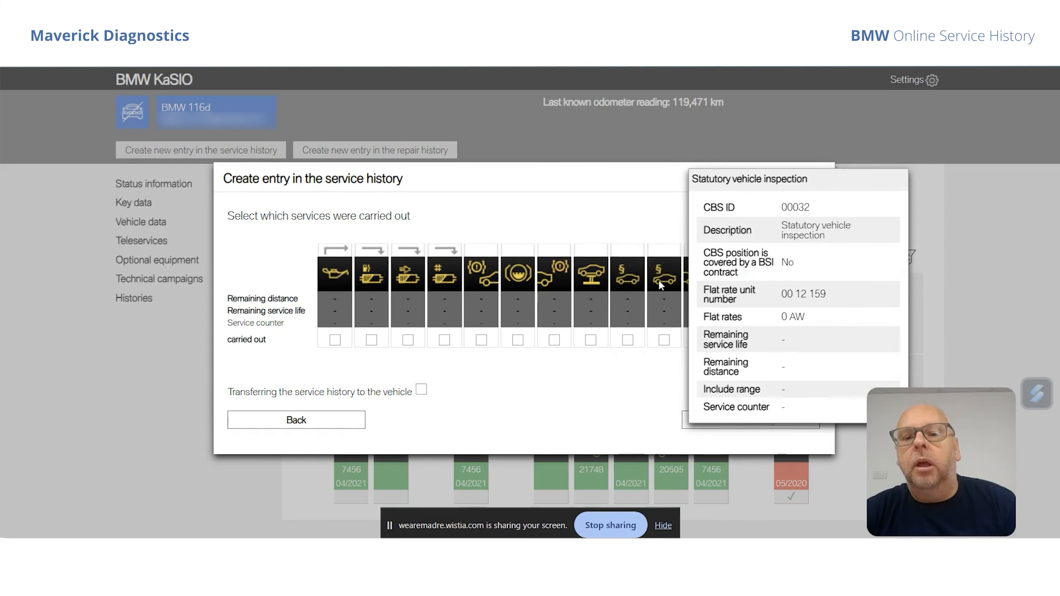
mouse_move(697, 280)
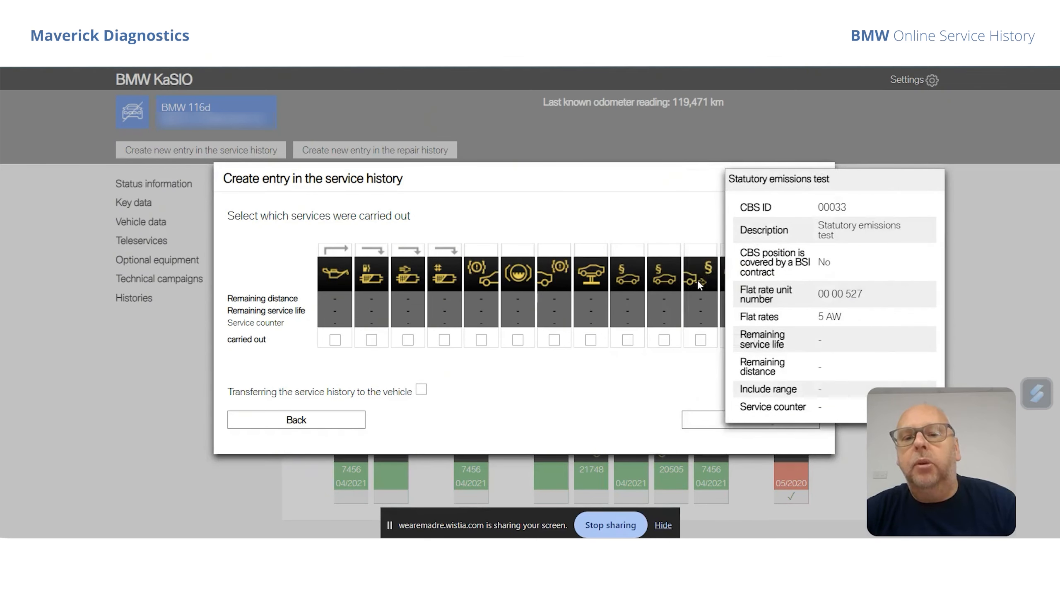
mouse_move(729, 283)
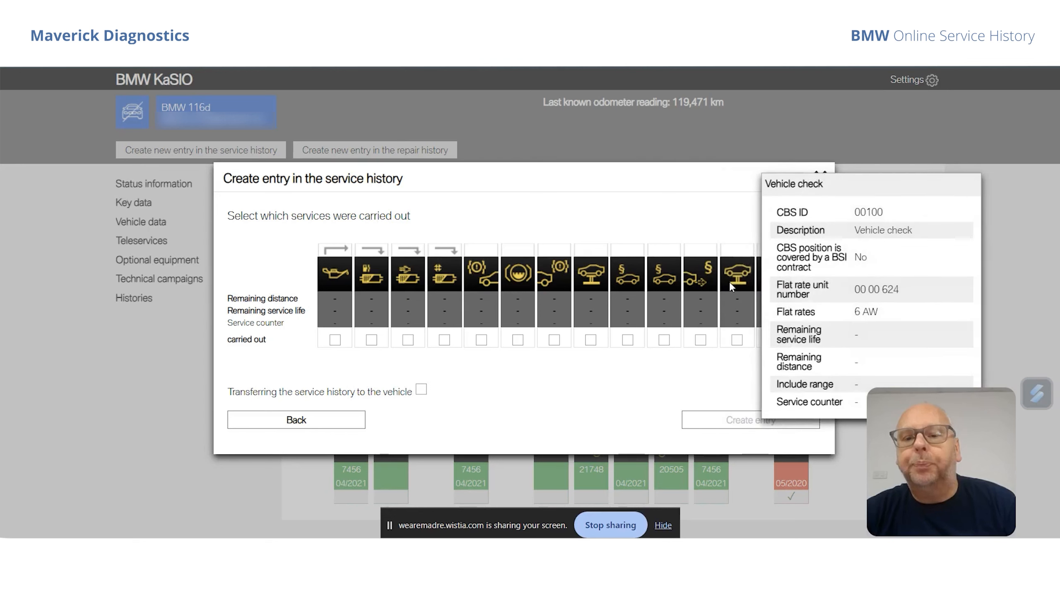
mouse_move(773, 293)
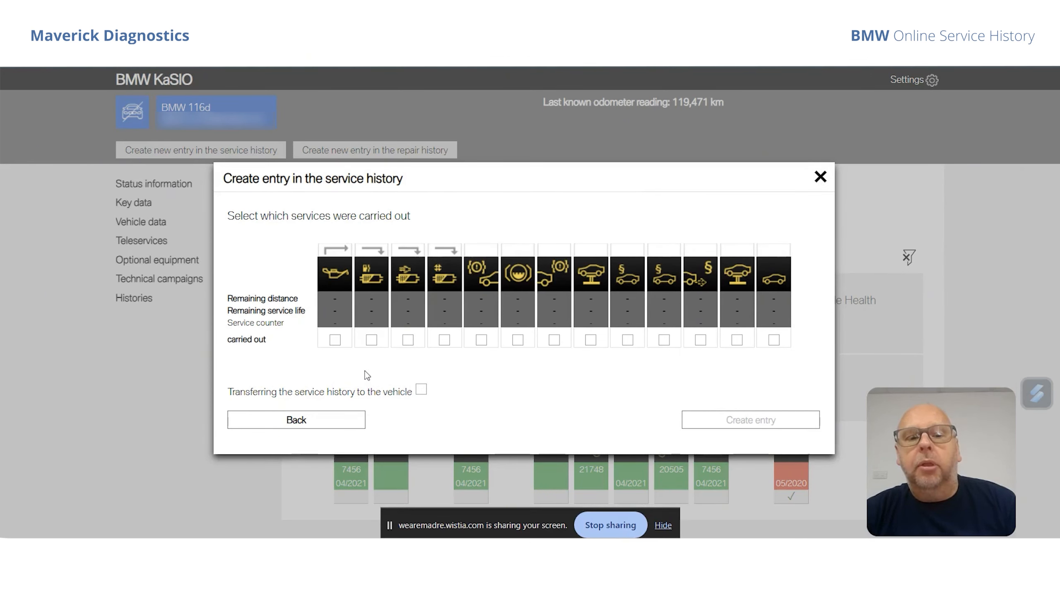
Mark engine oil, fuel filter, air filter element and microfilter as carried out, and create the service history entry.
left_click(334, 340)
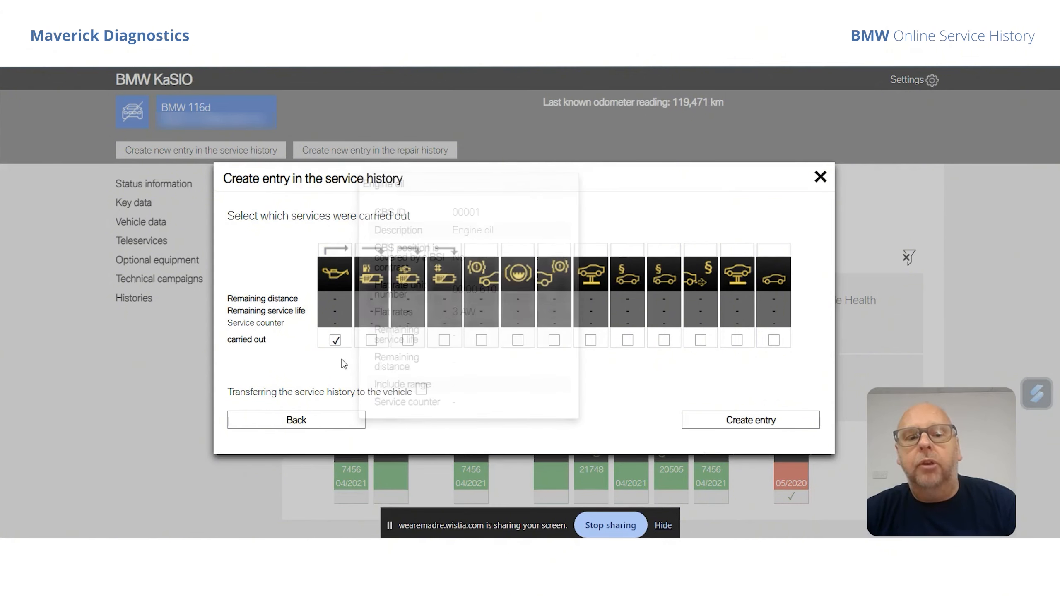
mouse_move(372, 348)
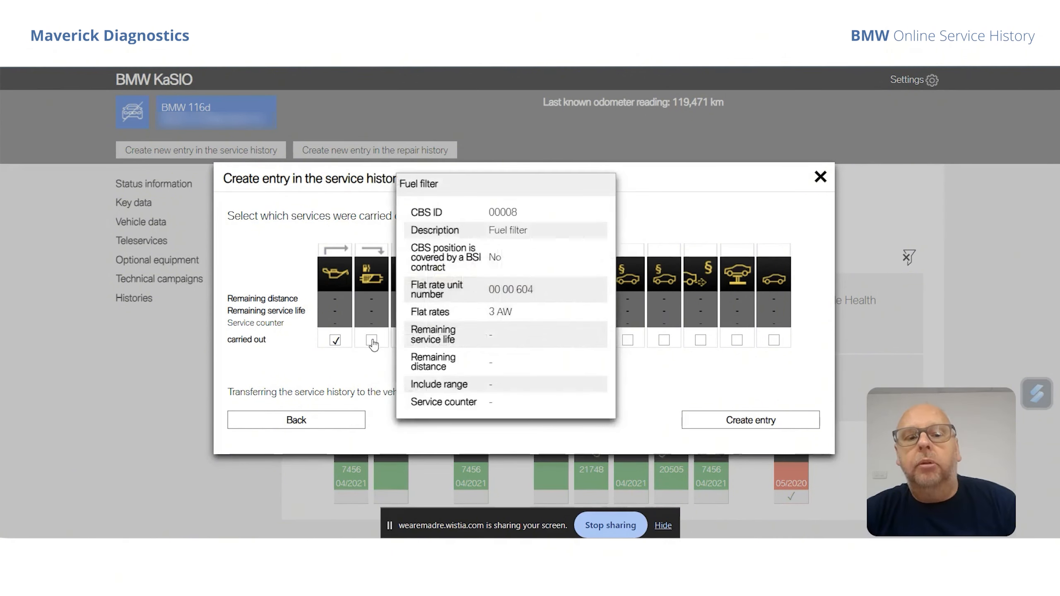
left_click(372, 339)
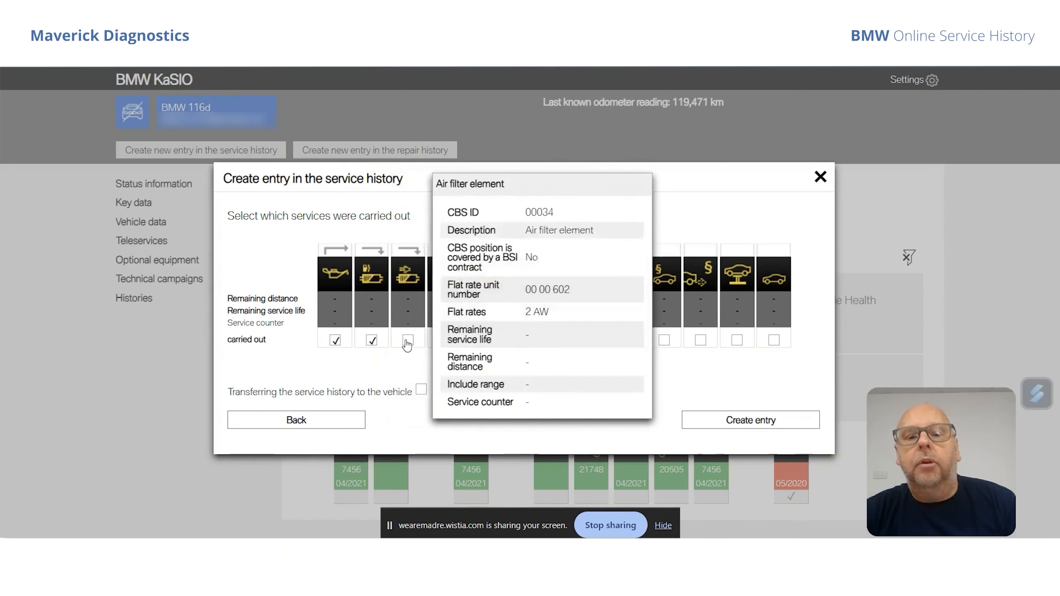
left_click(408, 340)
left_click(444, 341)
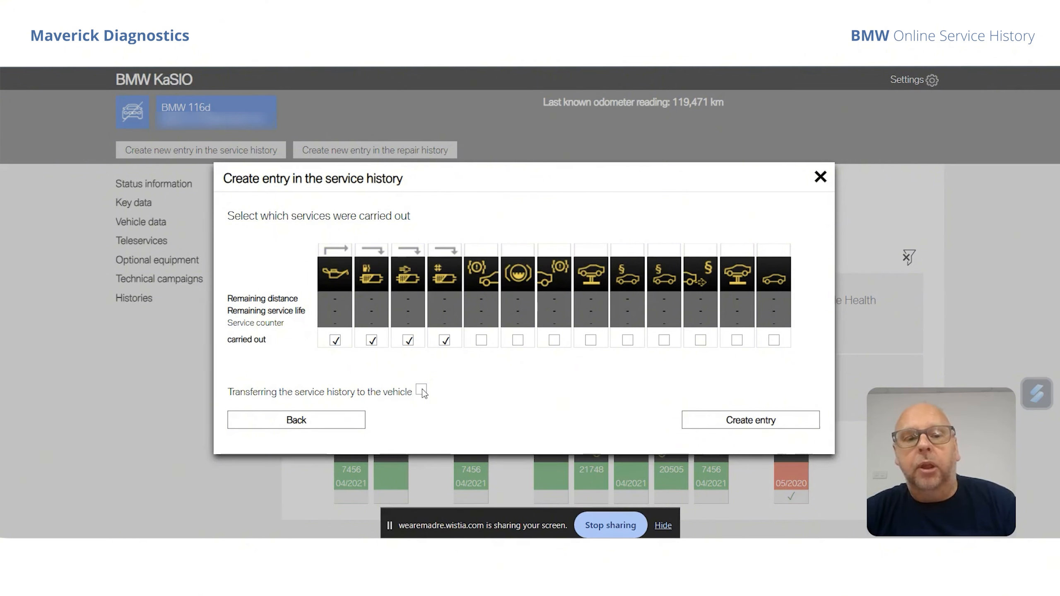
left_click(718, 422)
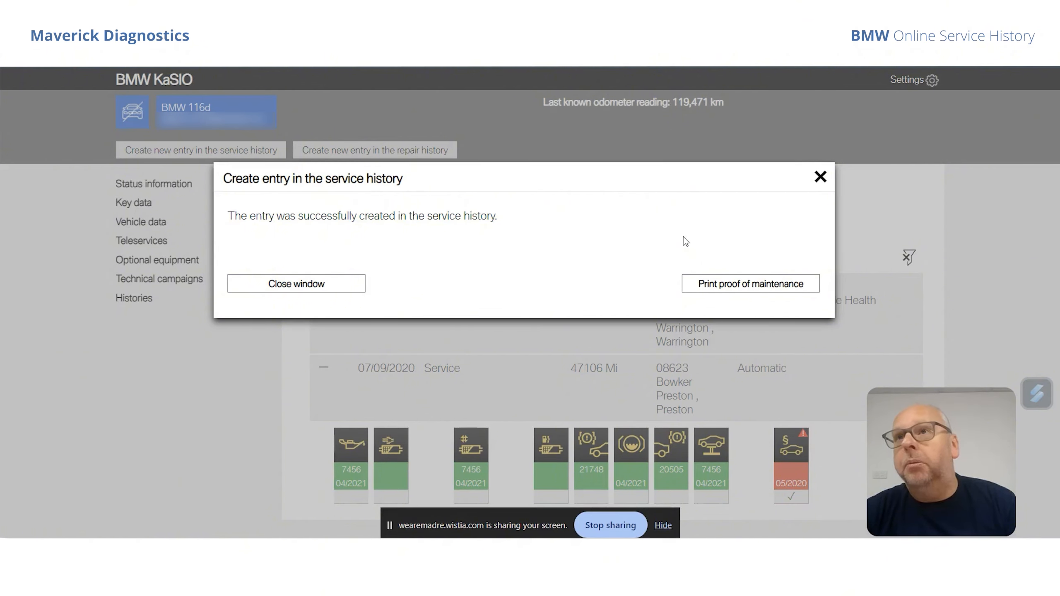
Open the new entry's proof of maintenance and review its list of services down to the legend.
left_click(724, 287)
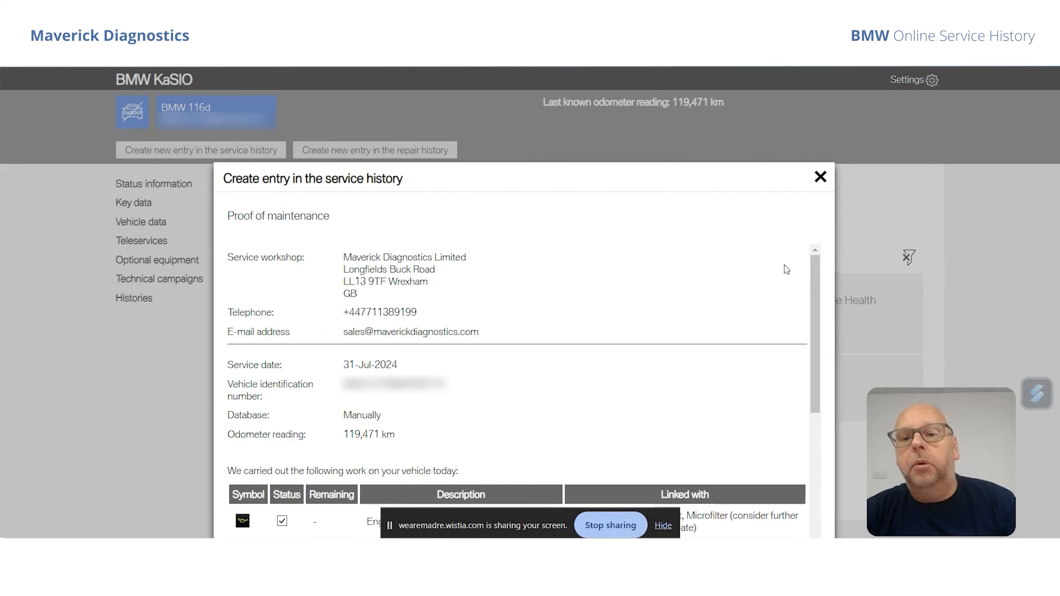
left_click_drag(815, 266, 838, 465)
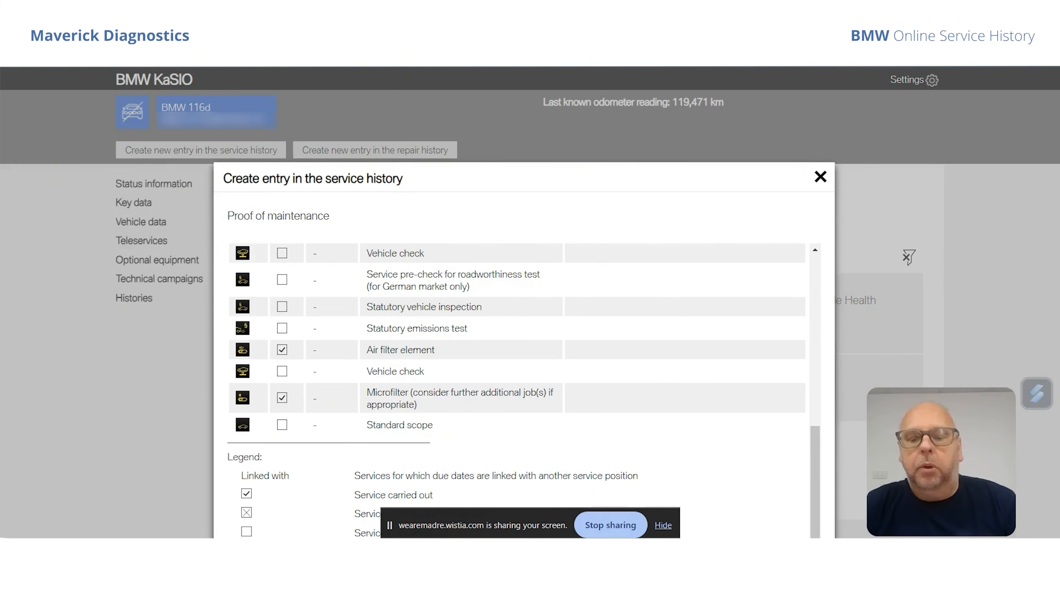
key("ctrl+minus")
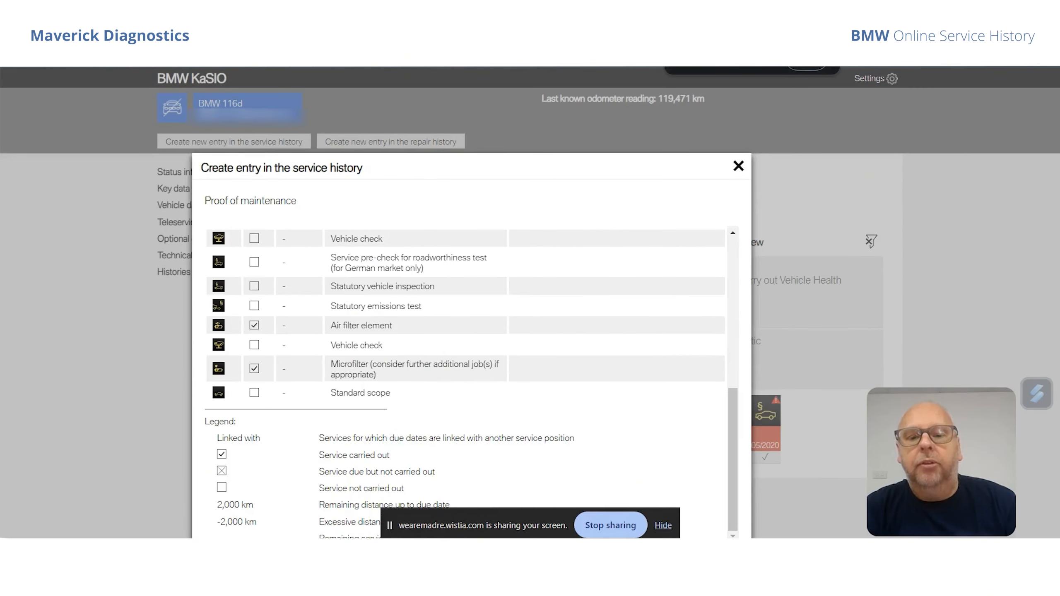
key("ctrl+minus")
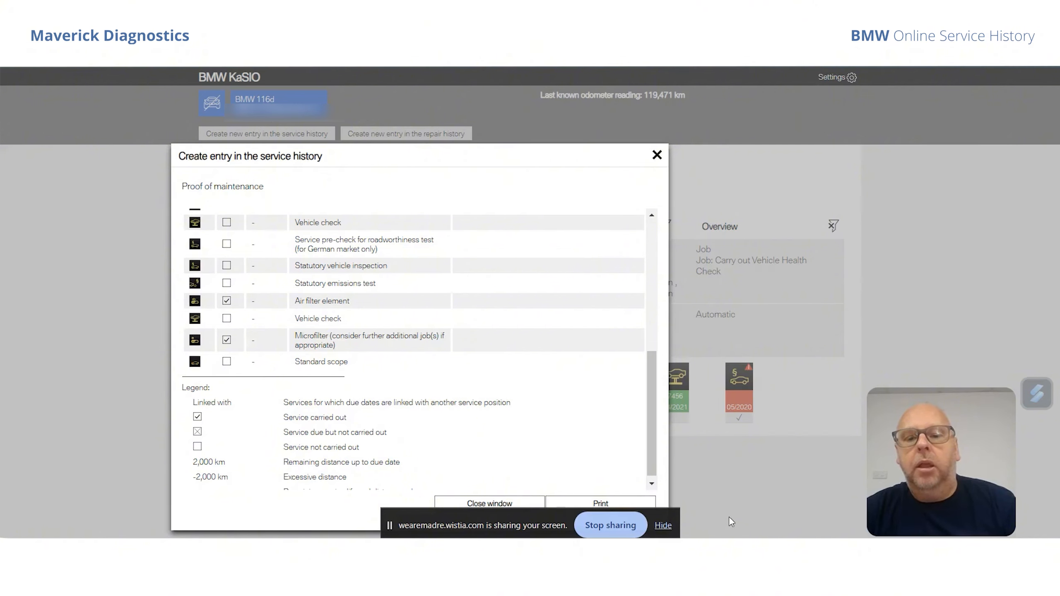
Print the proof of maintenance with the destination set to Save as PDF.
left_click(667, 525)
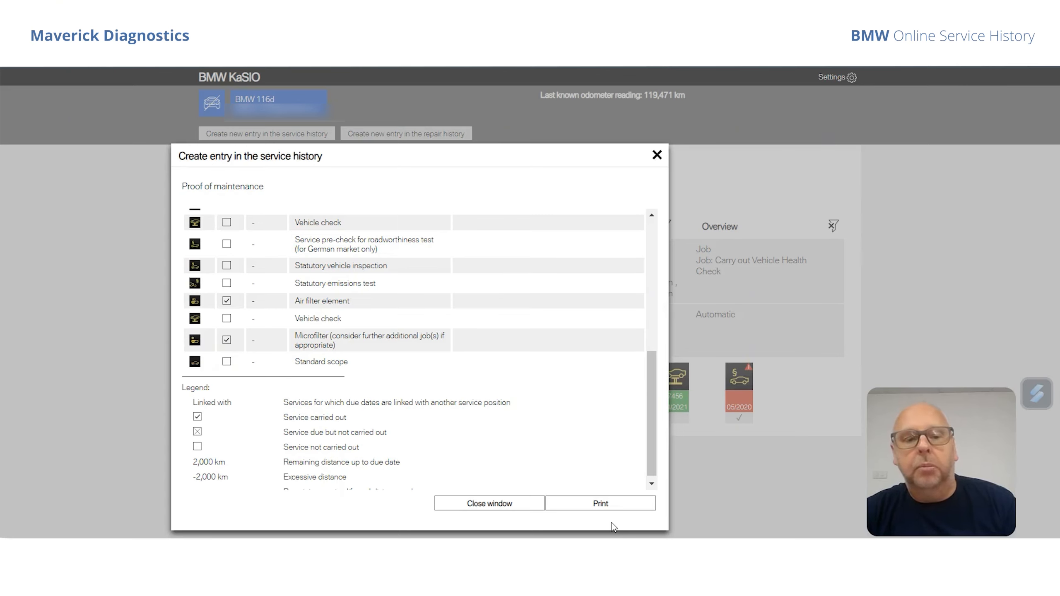
left_click(599, 503)
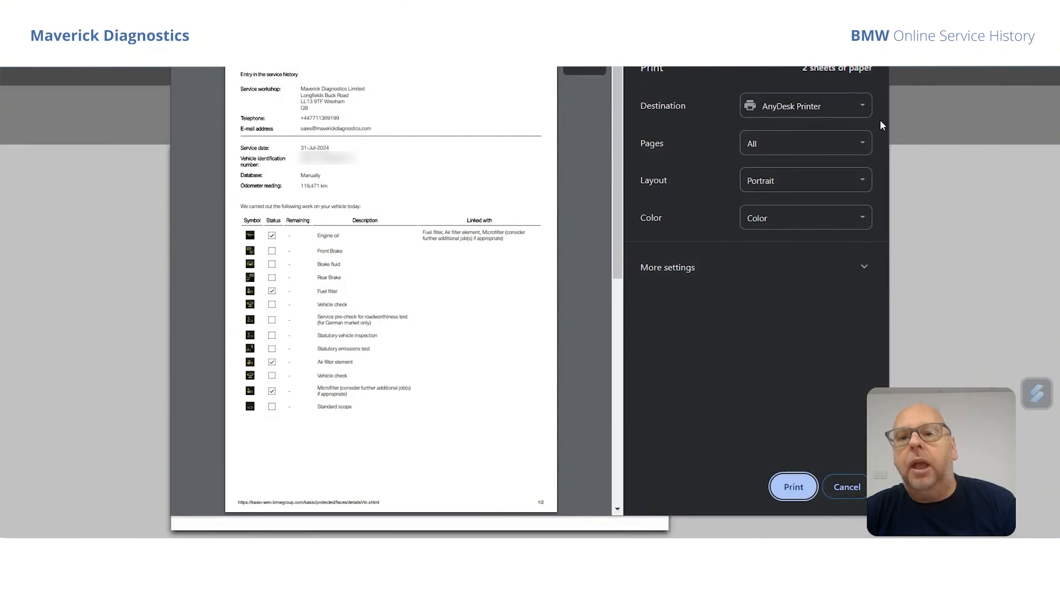
left_click(863, 107)
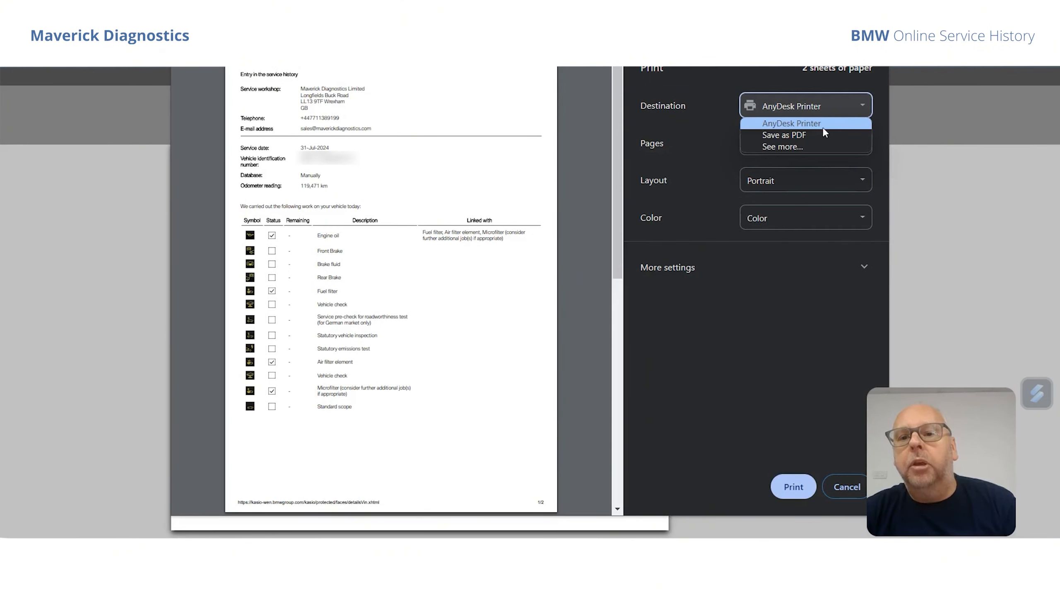
left_click(816, 136)
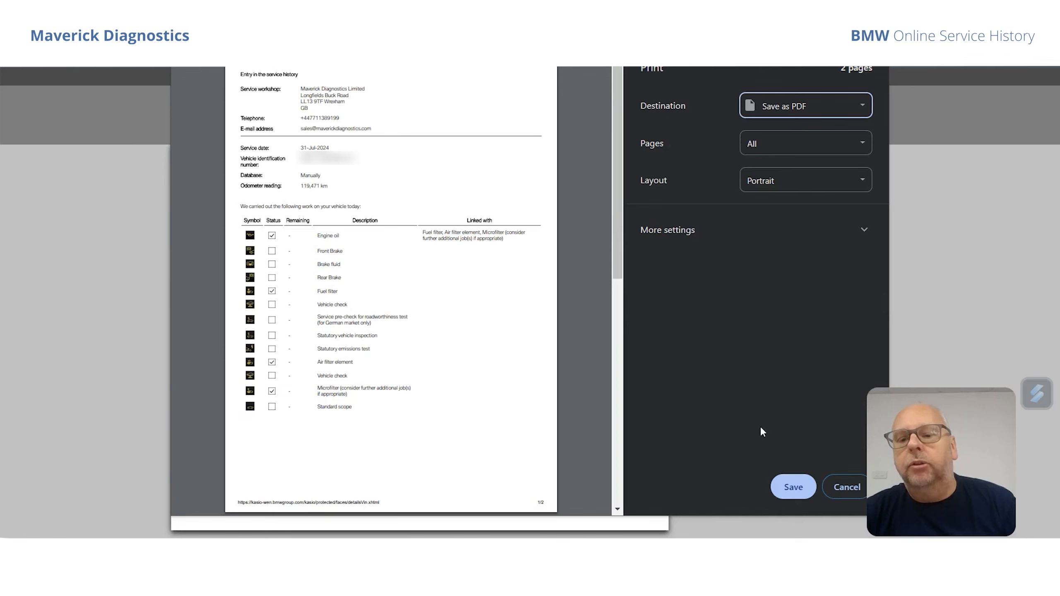
left_click(787, 485)
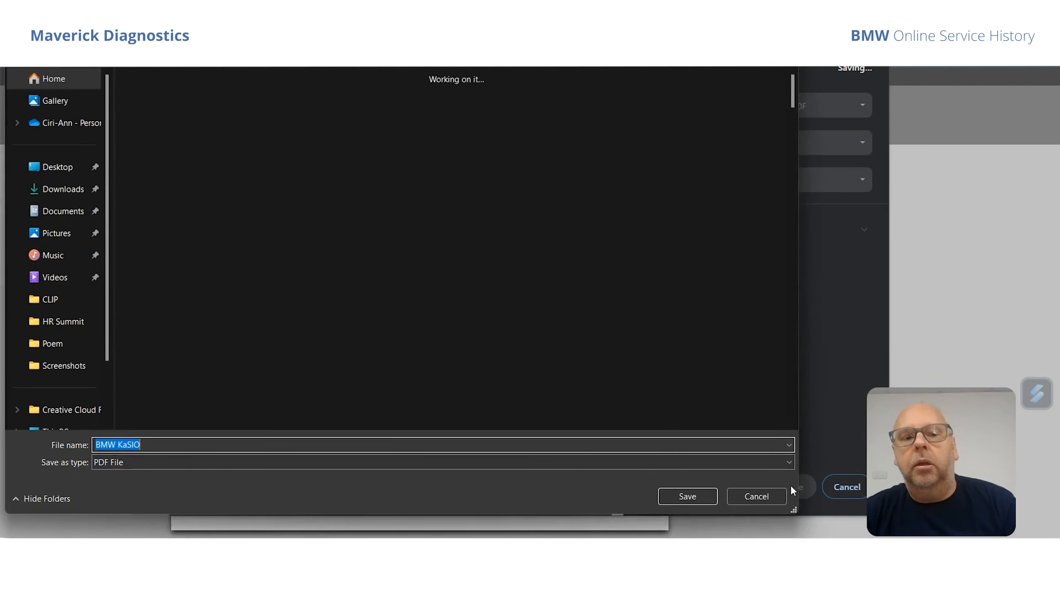
Save the PDF under the file name "sample service" and close the proof of maintenance.
type("sa")
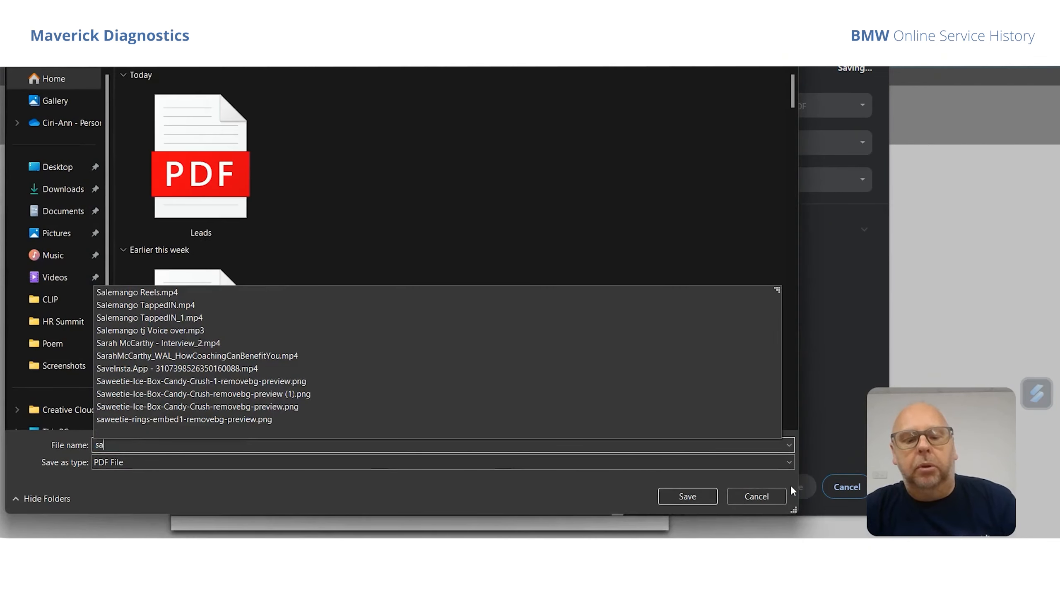
type("mple")
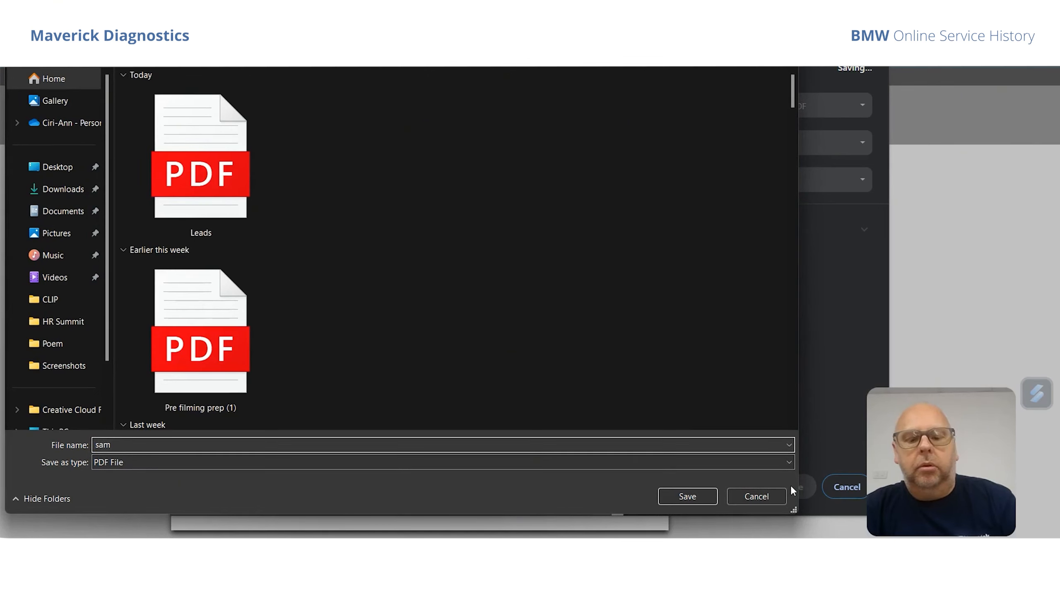
type("le se se")
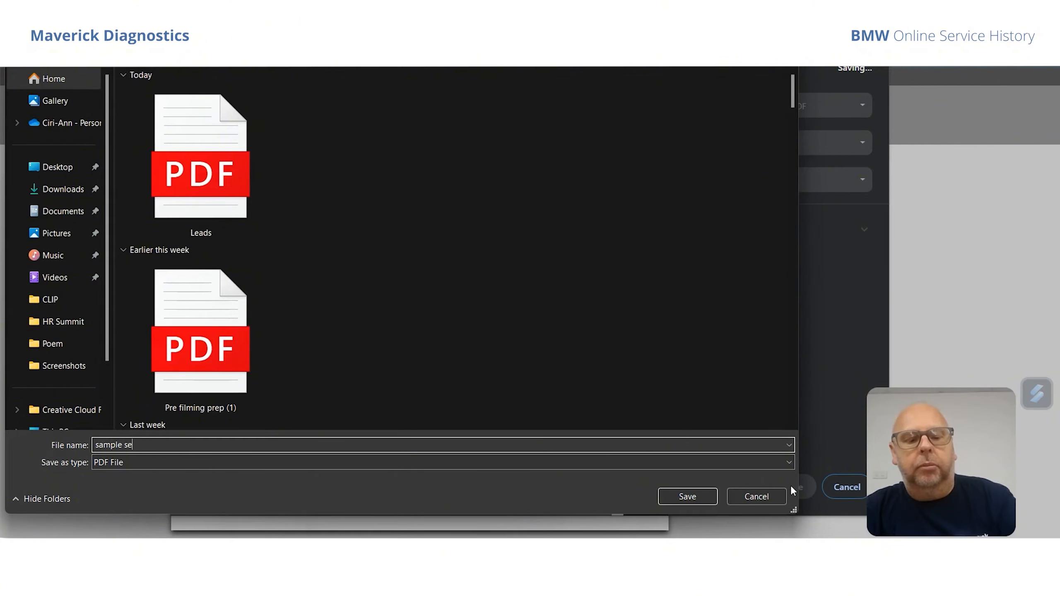
type("rvice")
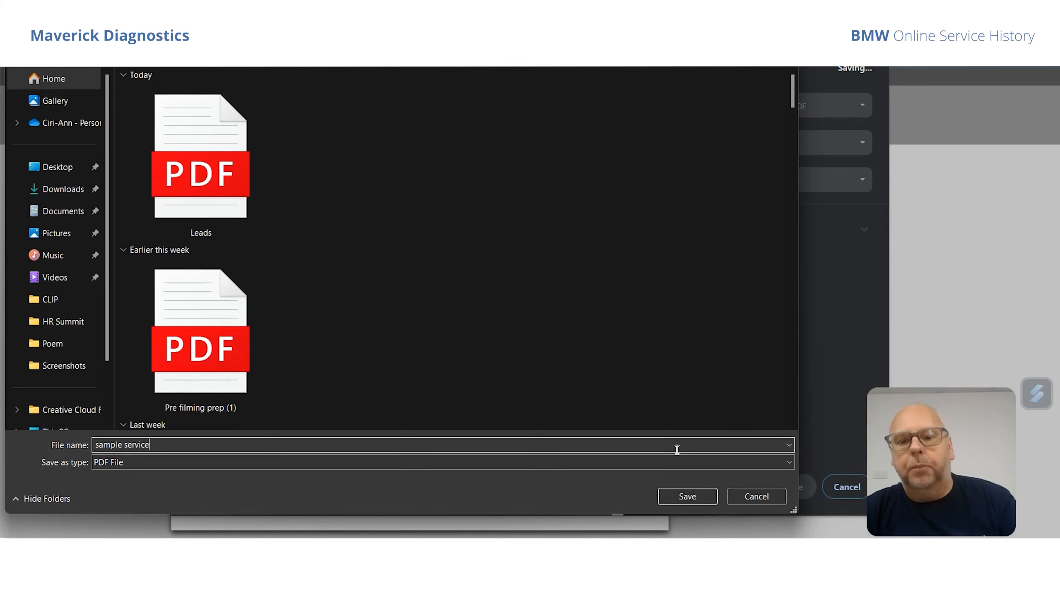
left_click(697, 495)
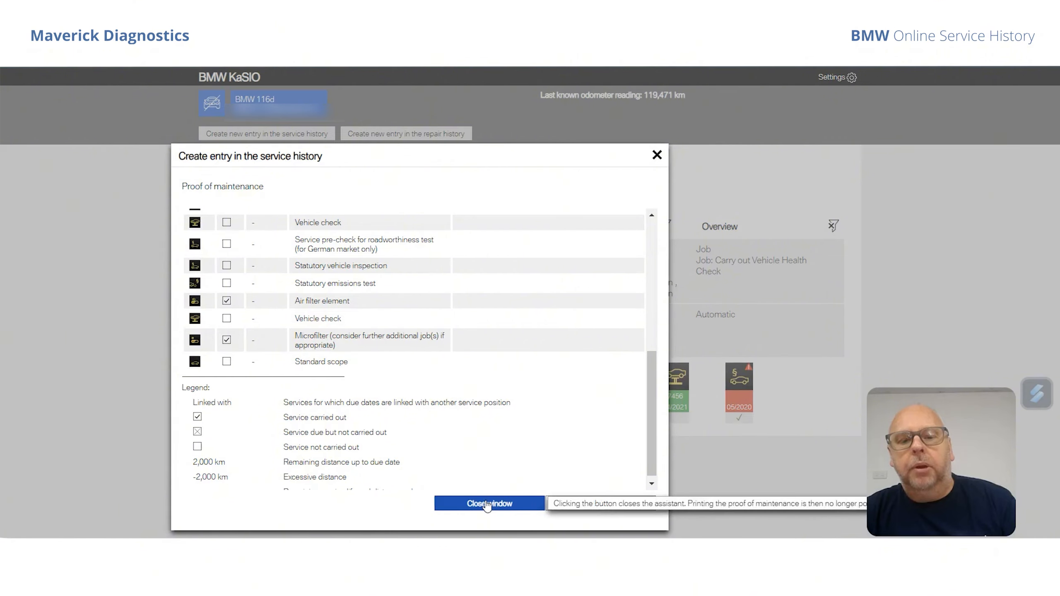
left_click(487, 504)
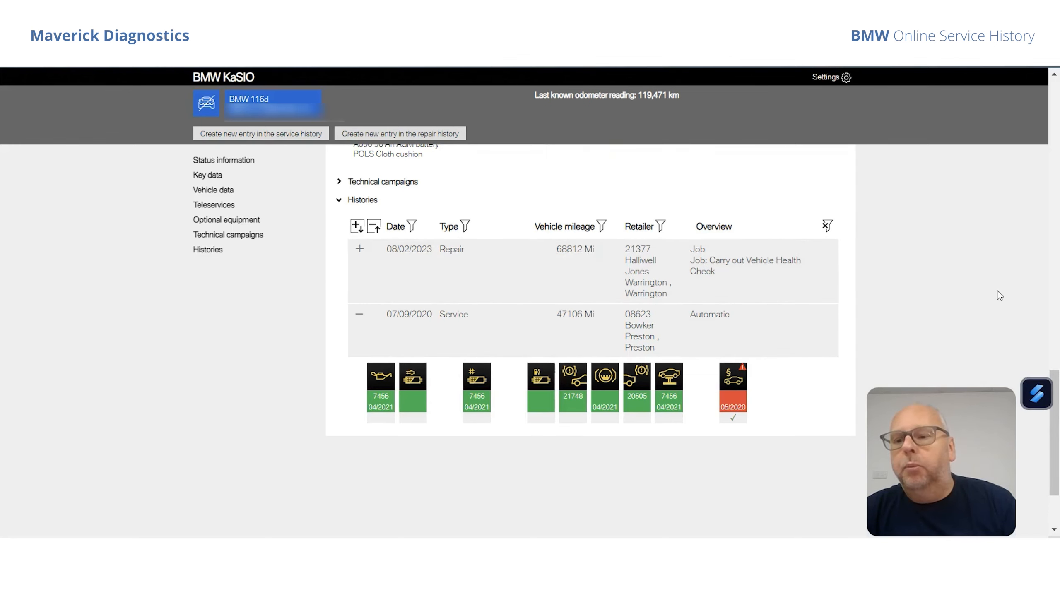
Return to vehicle identification and search for the vehicle again with its saved chassis number.
left_click_drag(1052, 373, 1048, 72)
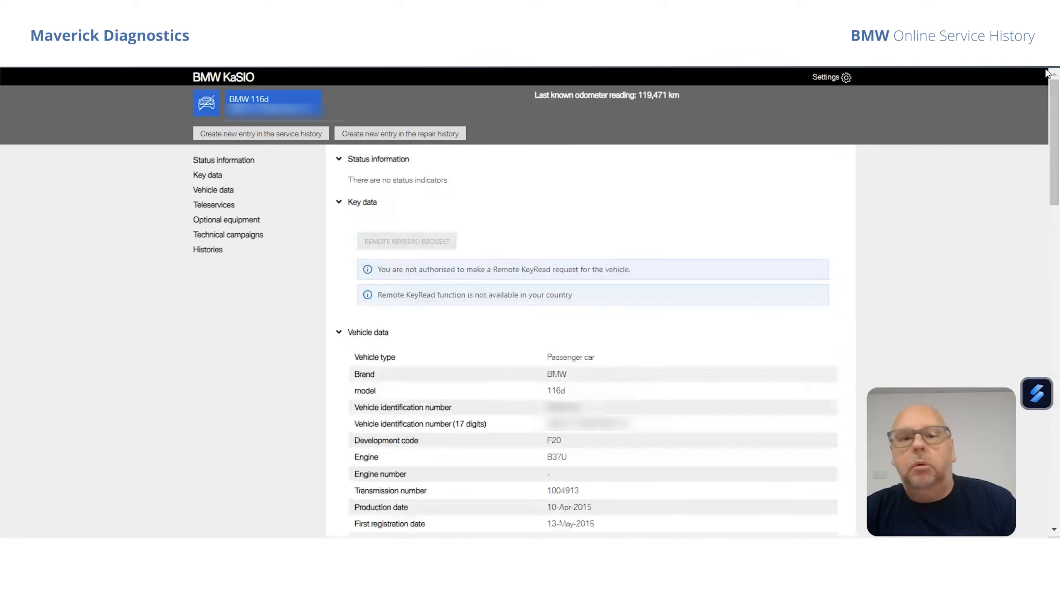
left_click(384, 127)
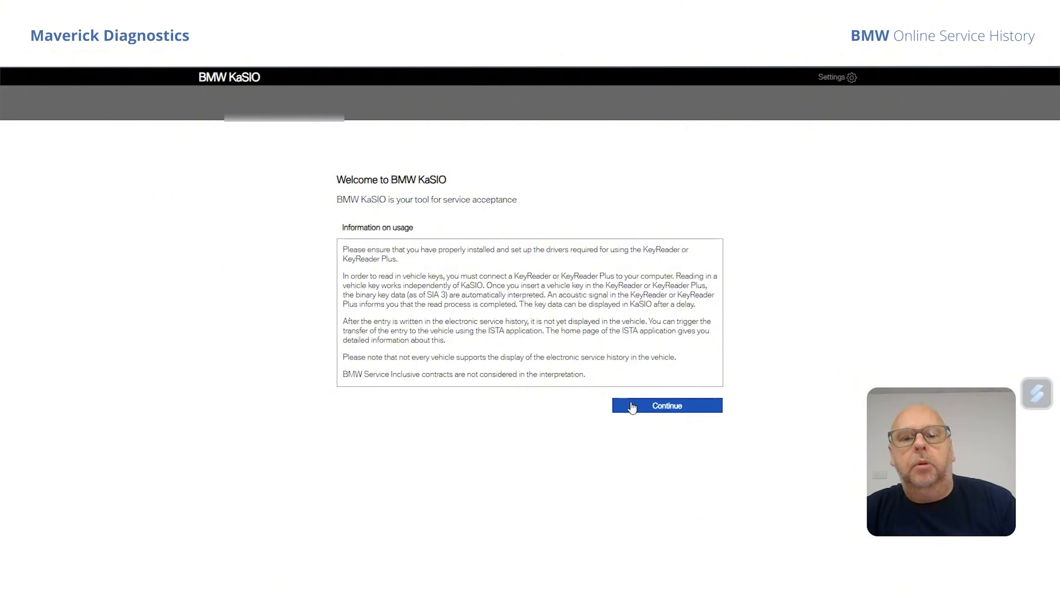
left_click(632, 406)
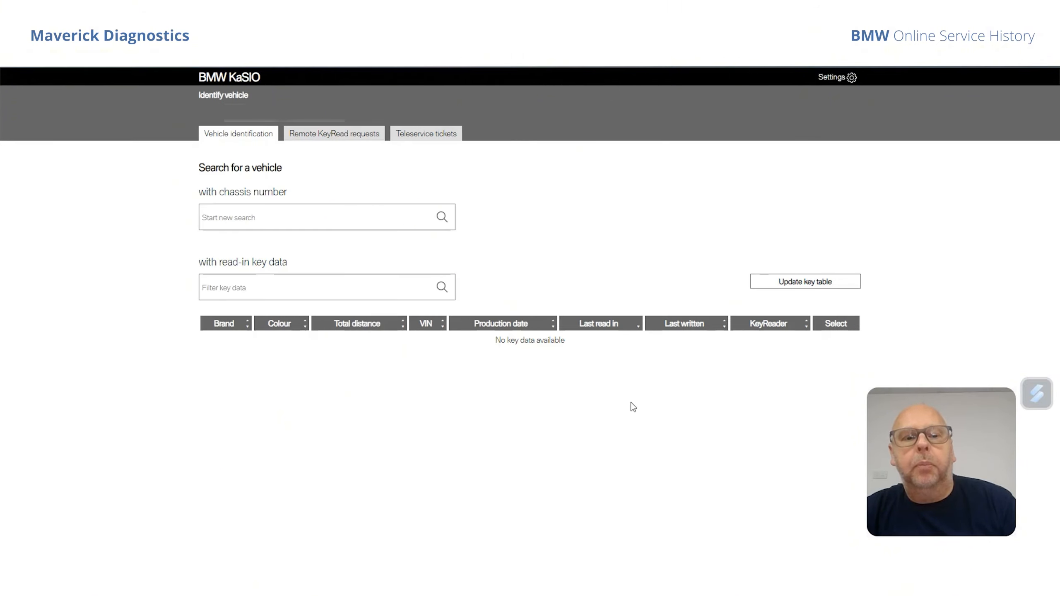
left_click(253, 225)
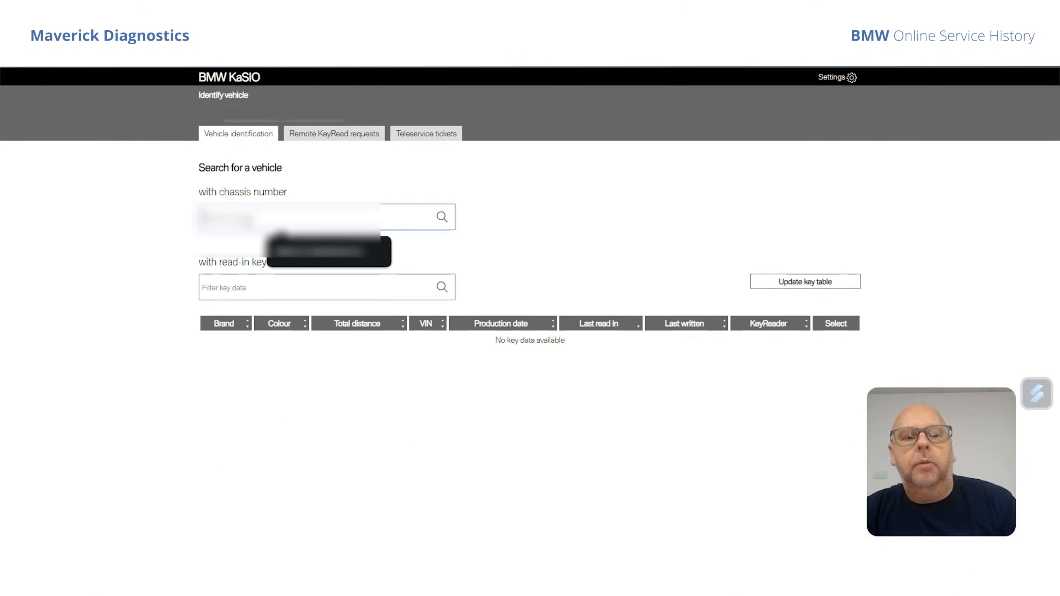
left_click(297, 251)
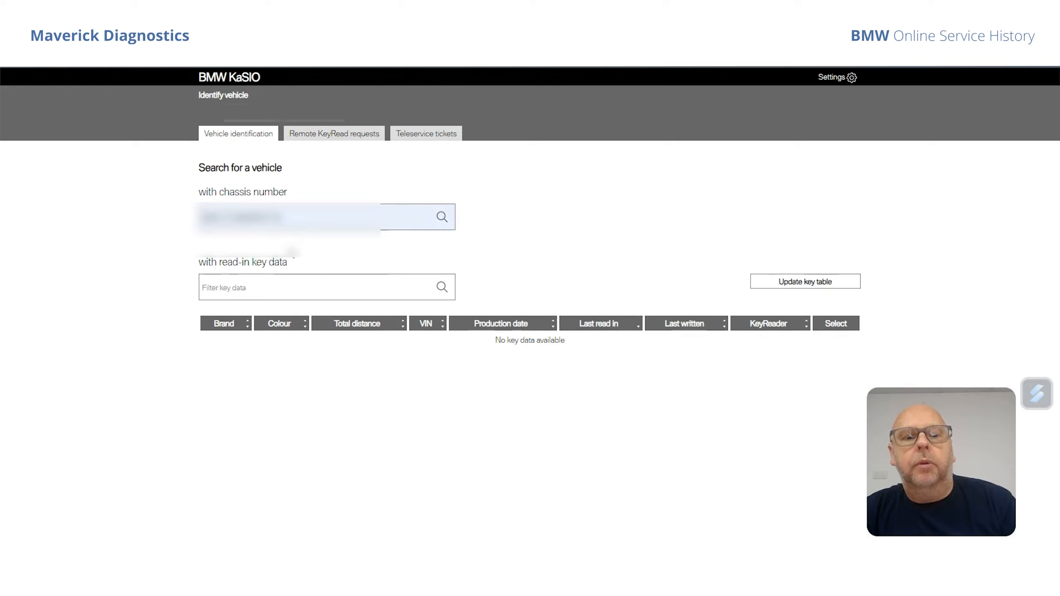
left_click(441, 218)
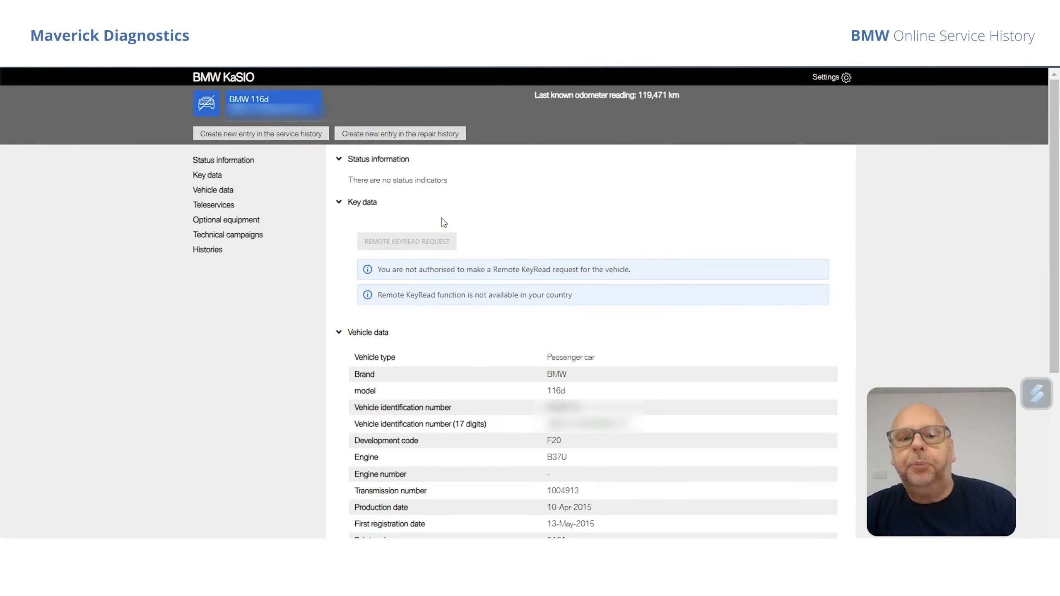
Collapse the vehicle data, key data, status information and teleservices sections, and expand the histories.
left_click(339, 332)
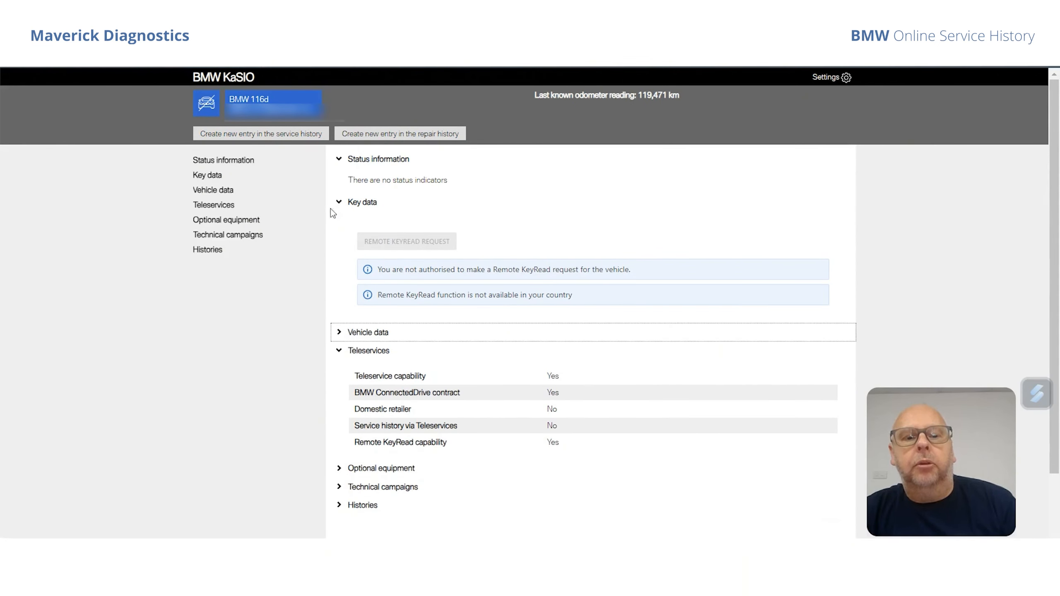
left_click(339, 203)
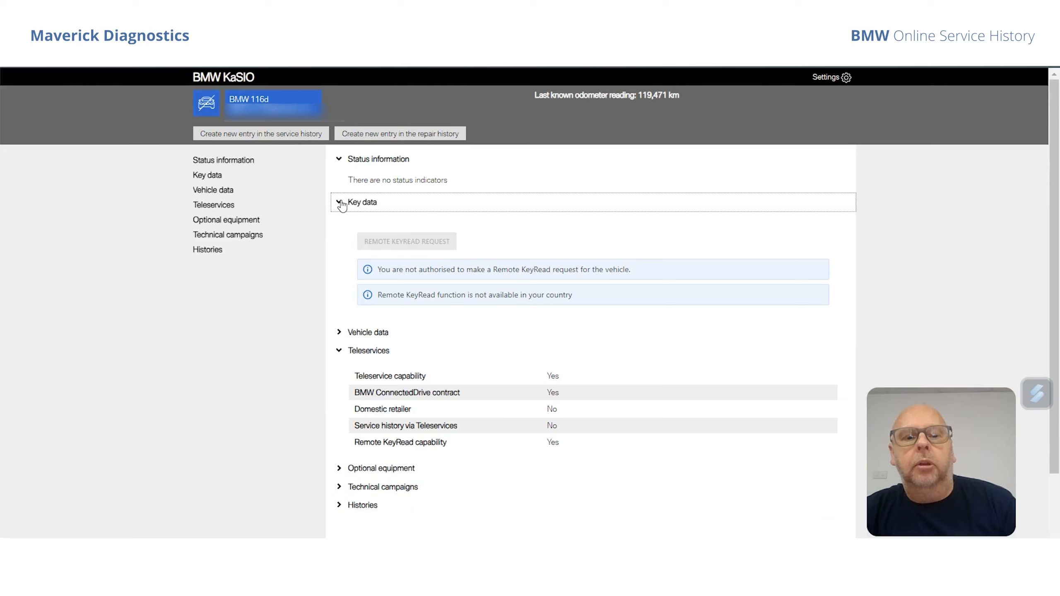
left_click(338, 159)
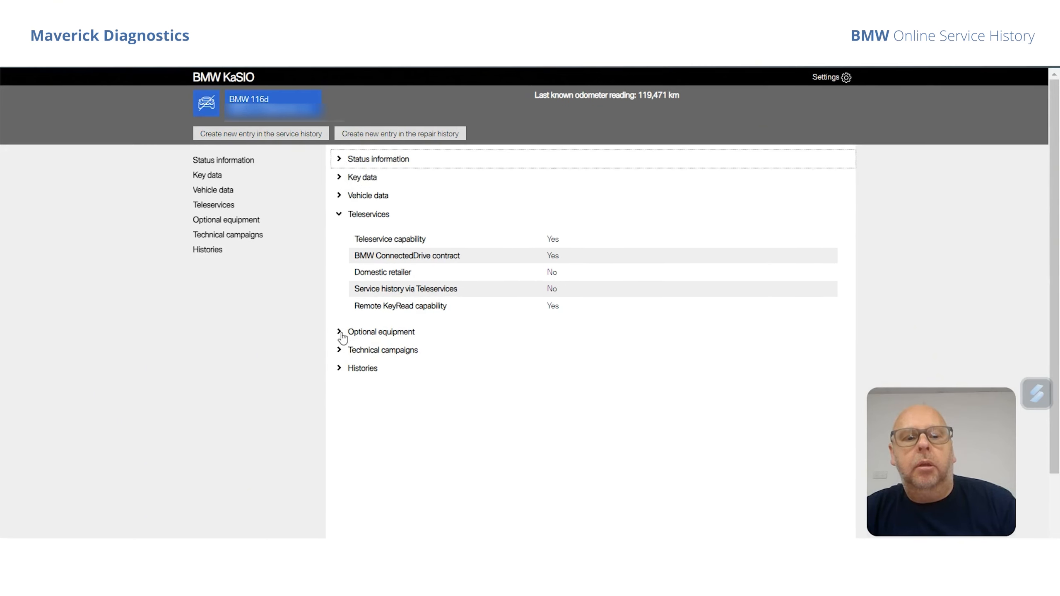
left_click(339, 214)
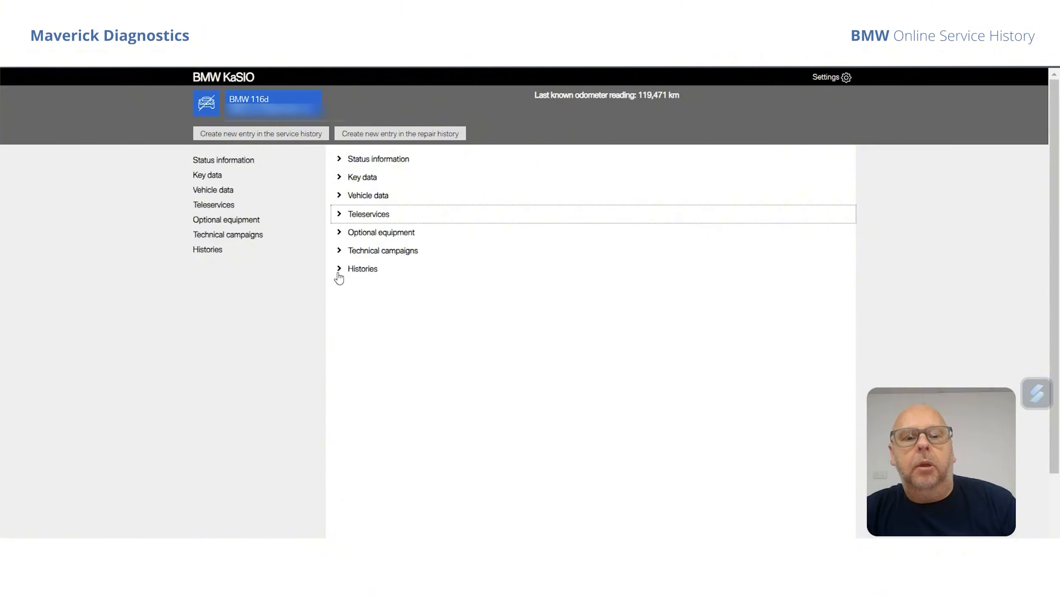
left_click(340, 269)
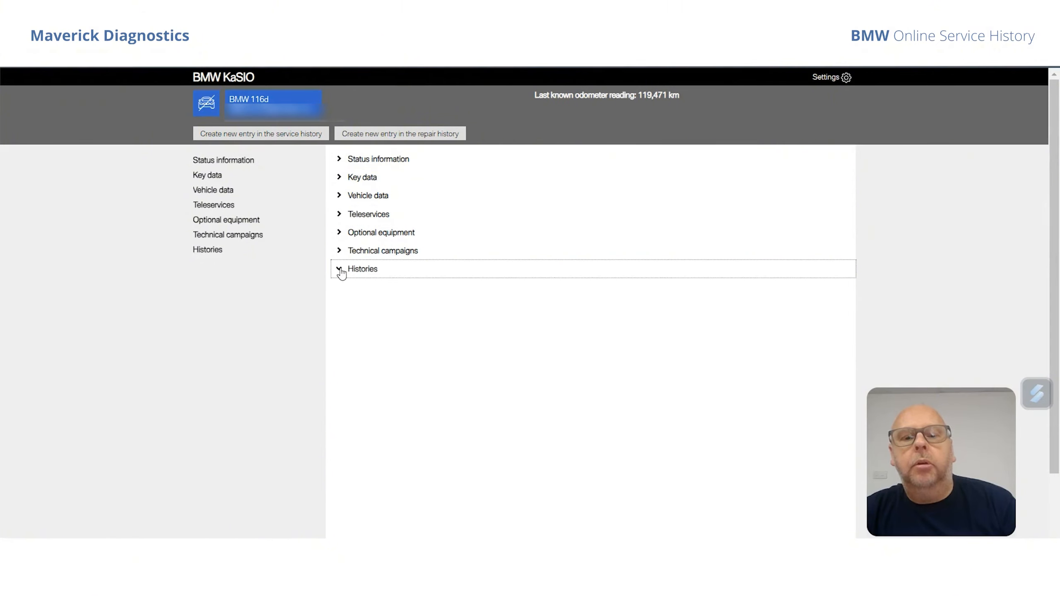